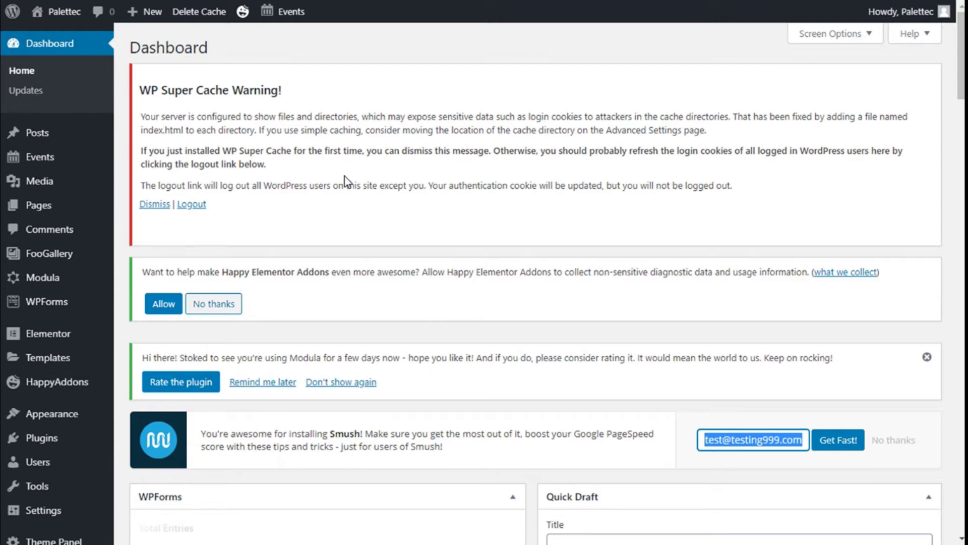
Search the Add Plugins directory for 'addons elementor' to list Elementor addon plugins.
mouse_move(36, 448)
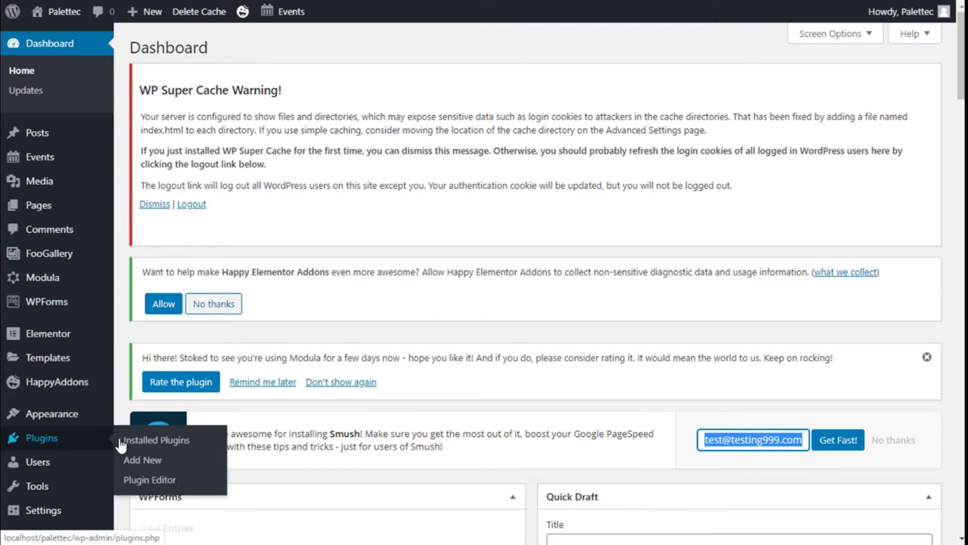
left_click(158, 464)
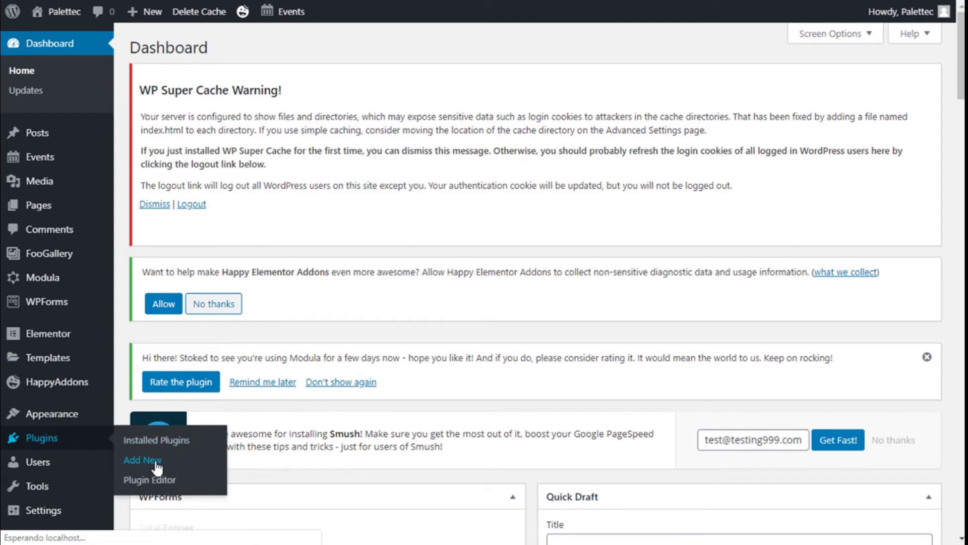
scroll(644, 384, "down", 1)
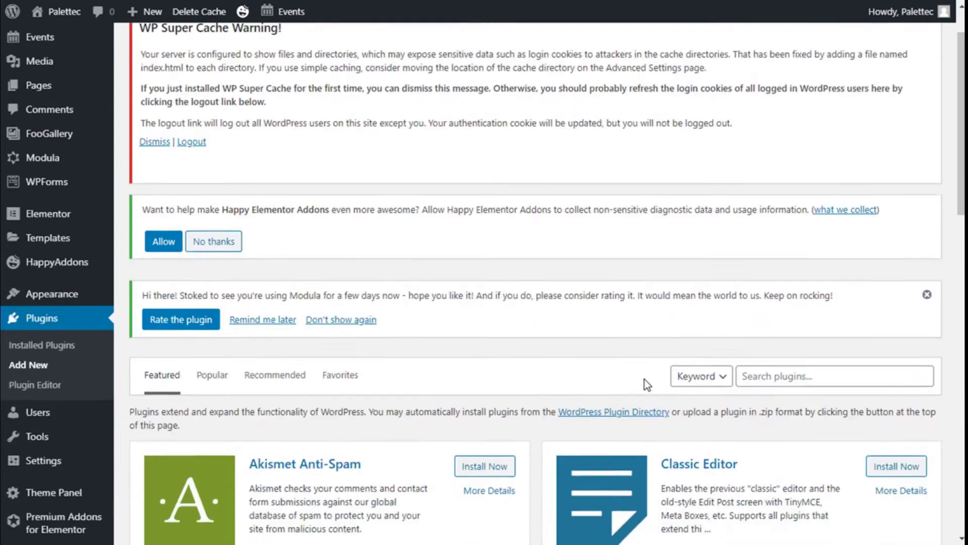
scroll(644, 379, "down", 1)
left_click(781, 296)
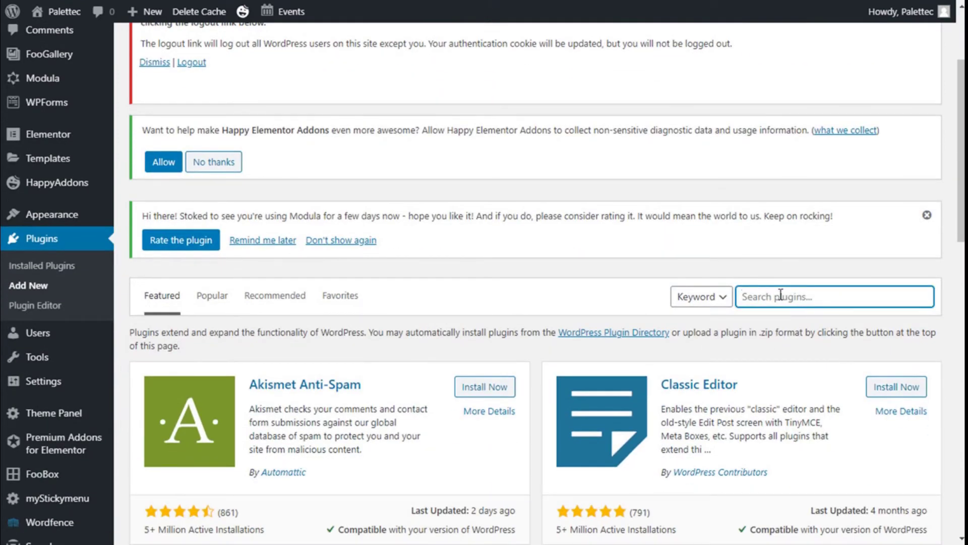
type("addons elementor")
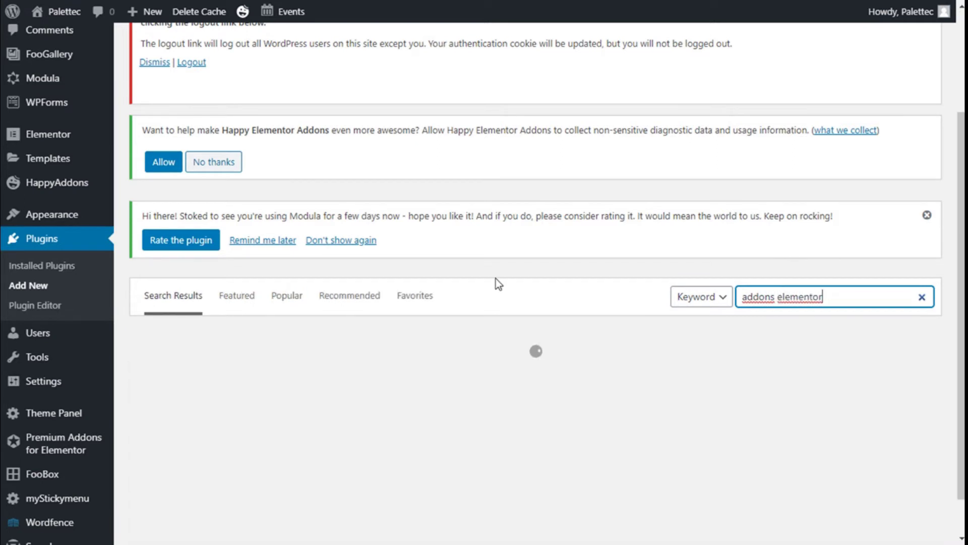
scroll(496, 279, "down", 4)
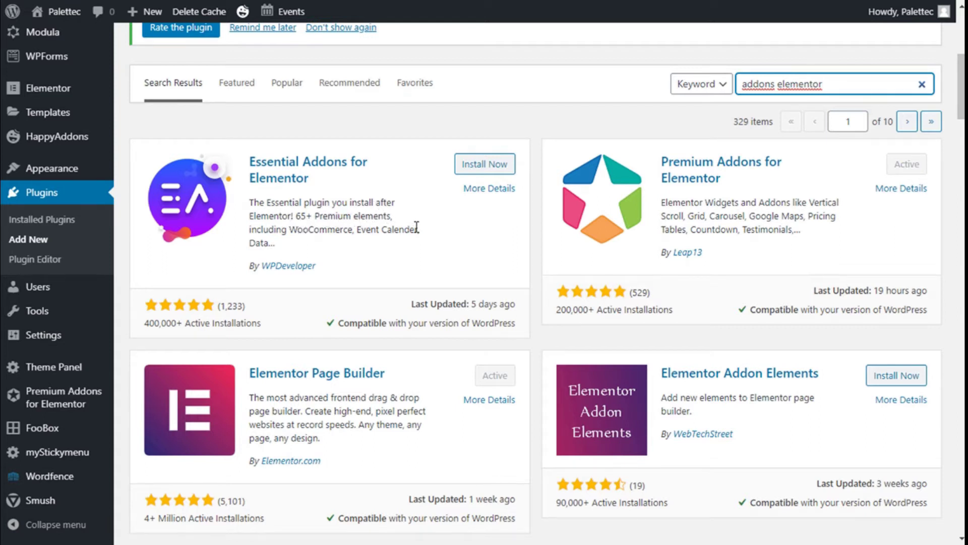
Install Essential Addons for Elementor and activate it.
left_click(478, 167)
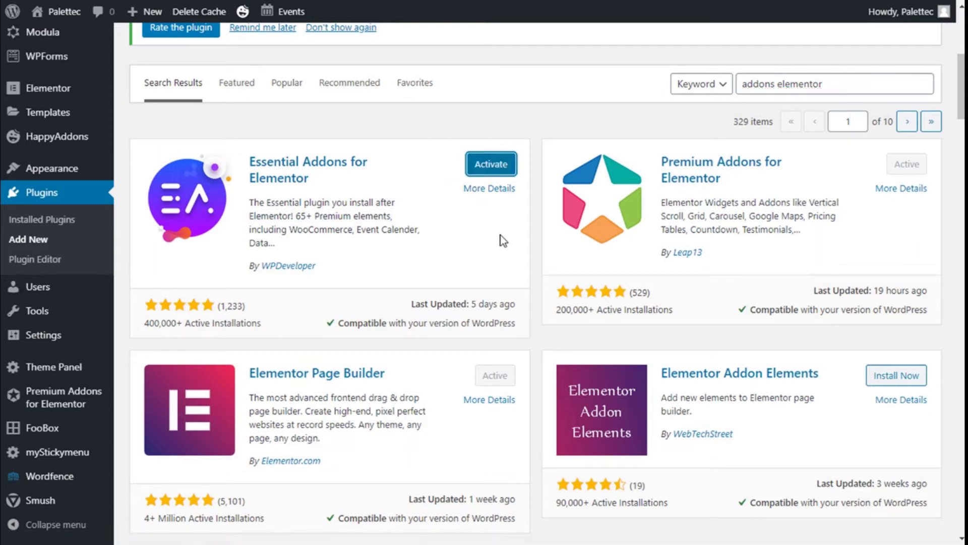
left_click(480, 169)
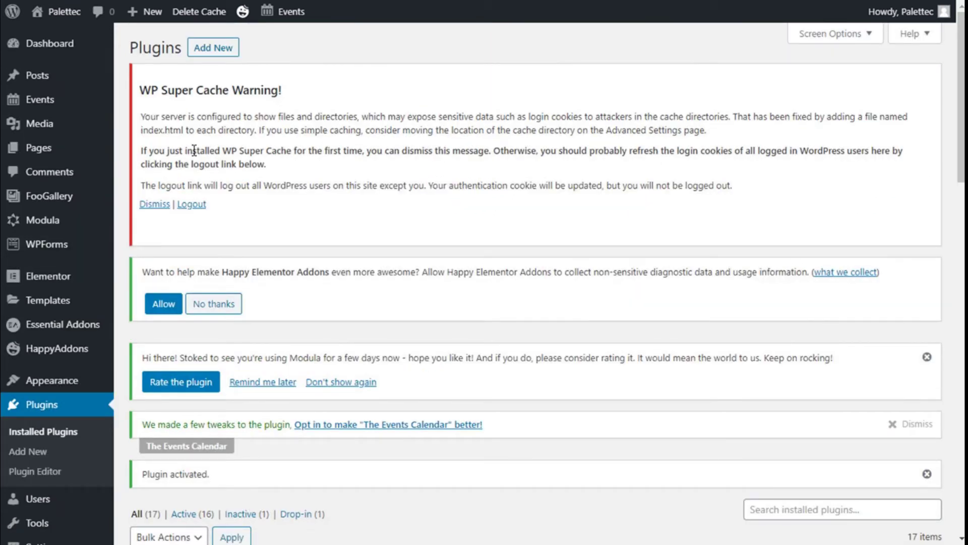
Visit the live Palettec site from the admin bar's site-name menu.
mouse_move(68, 23)
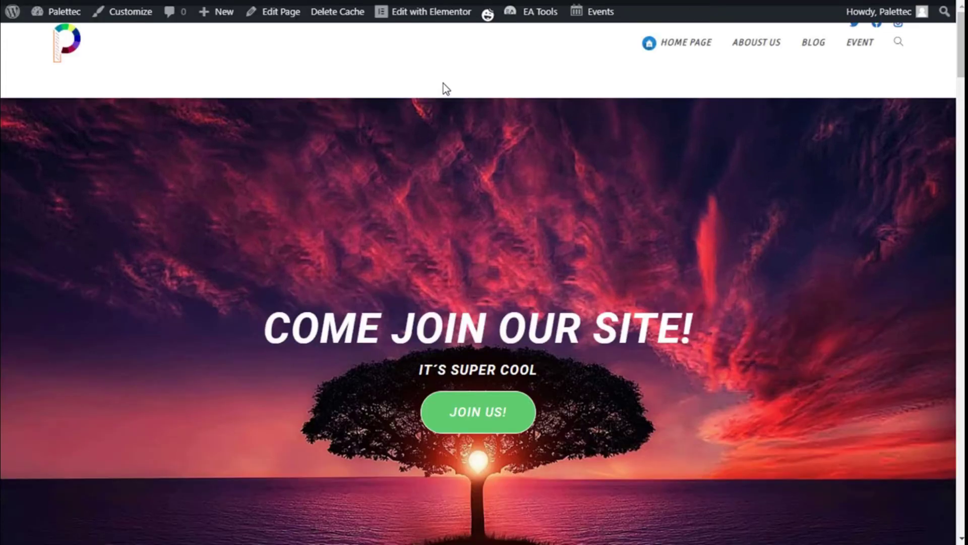
Edit the home page with Elementor and filter widgets by 'fan' to find EA Fancy Text.
left_click(437, 20)
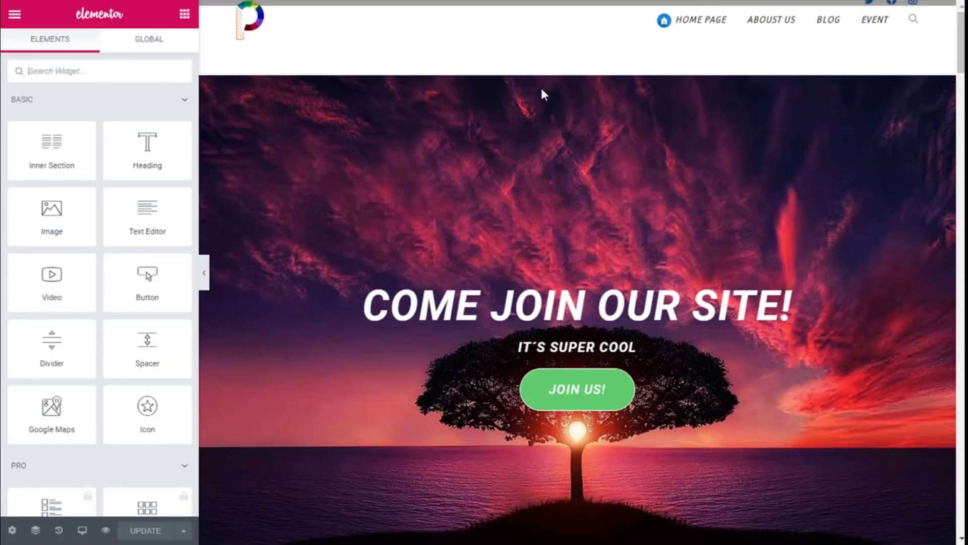
scroll(543, 92, "down", 15)
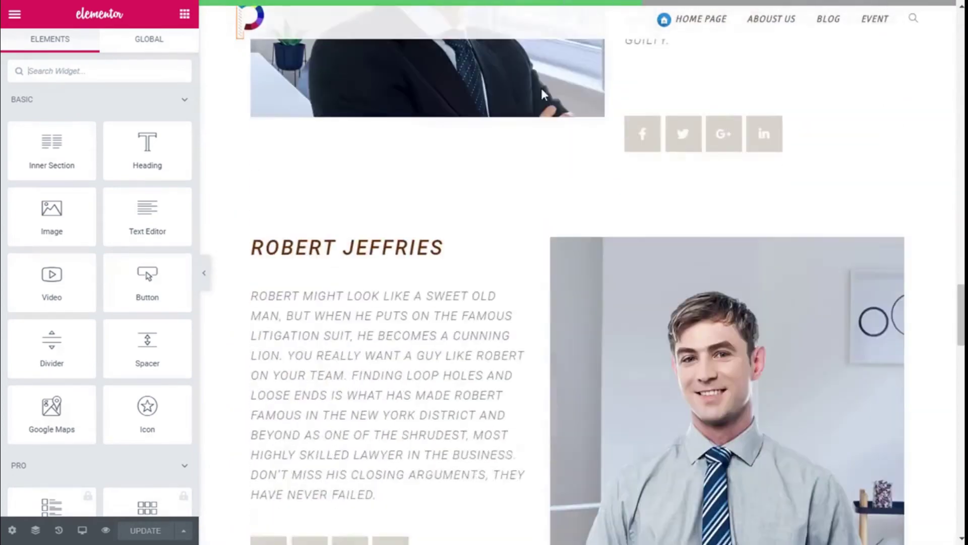
scroll(543, 94, "down", 15)
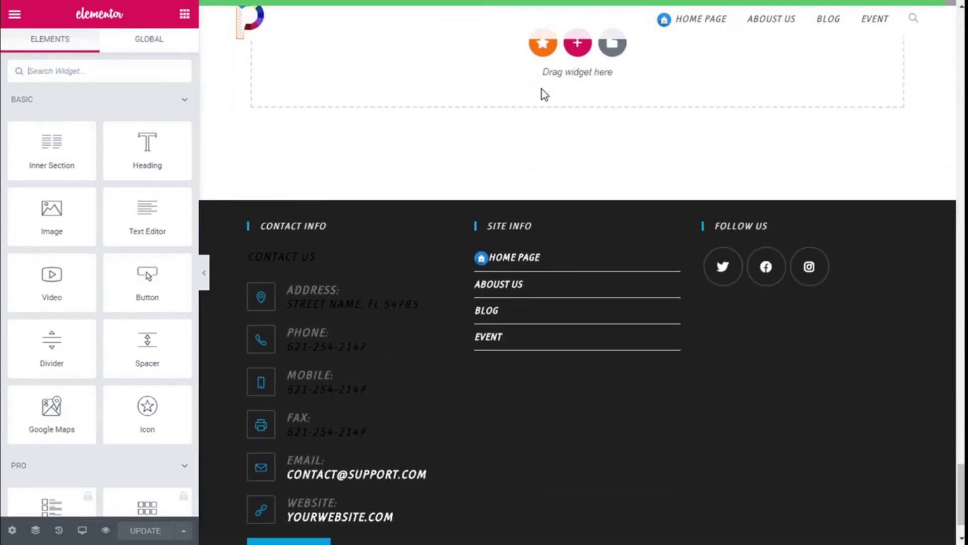
scroll(544, 94, "up", 3)
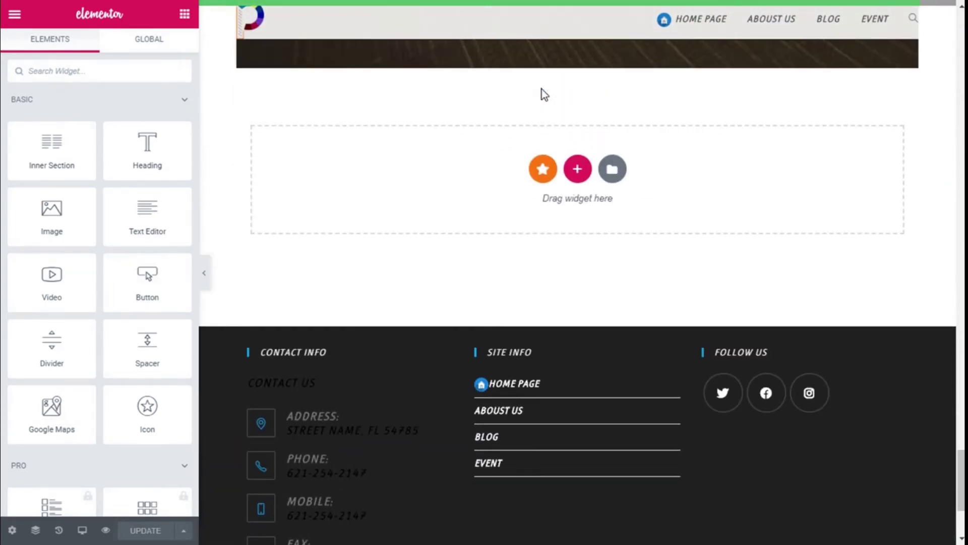
left_click(51, 75)
type("fancy")
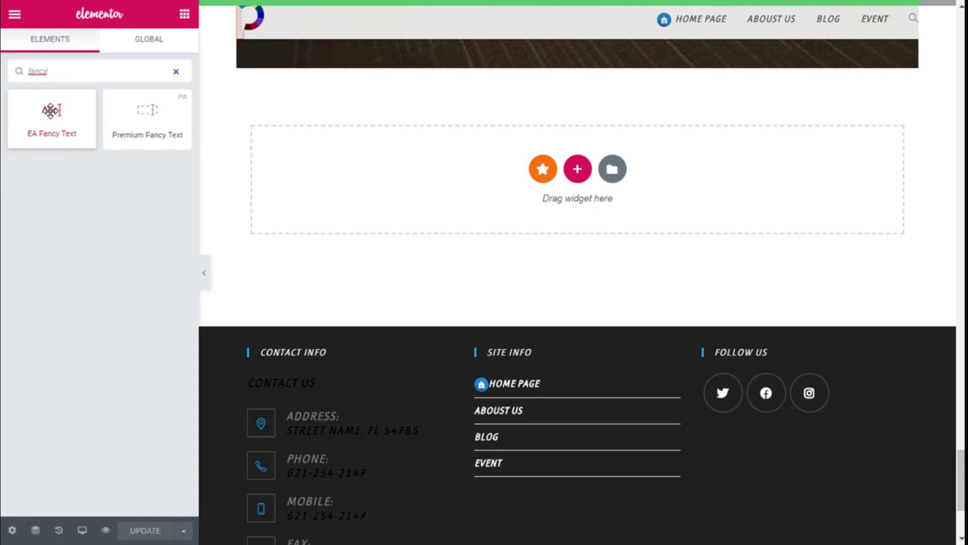
left_click(50, 110)
Drop EA Fancy Text into the empty section and expand its First, Second and Third string entries.
left_click_drag(50, 110, 577, 180)
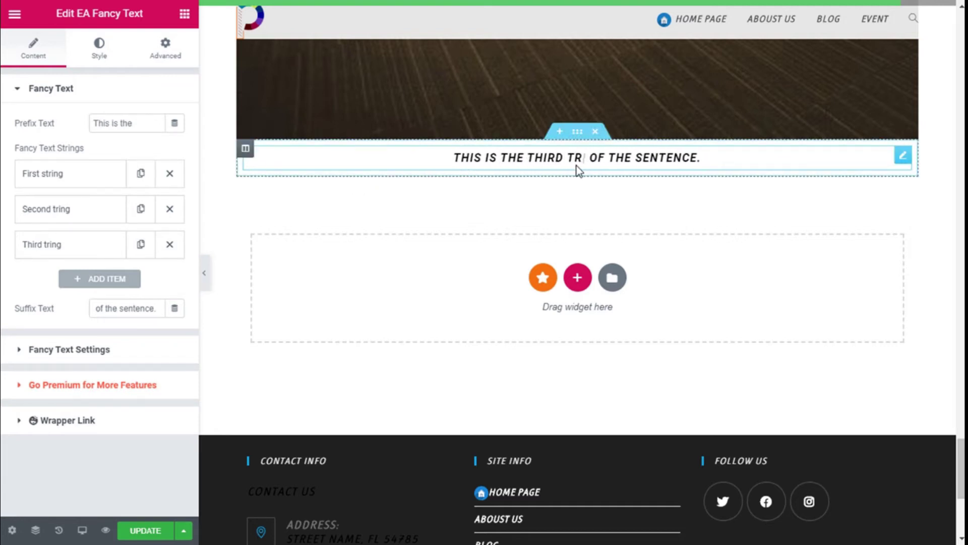
left_click(64, 174)
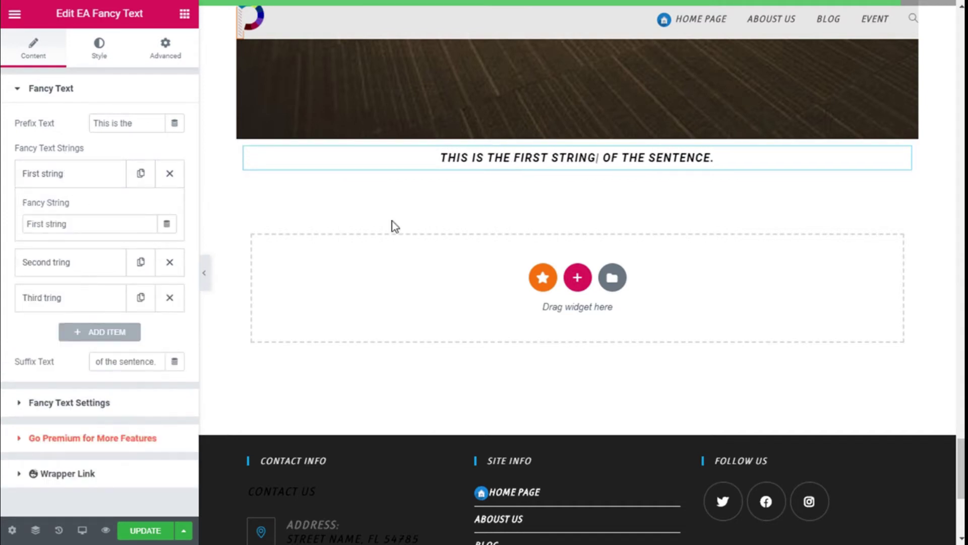
left_click(69, 261)
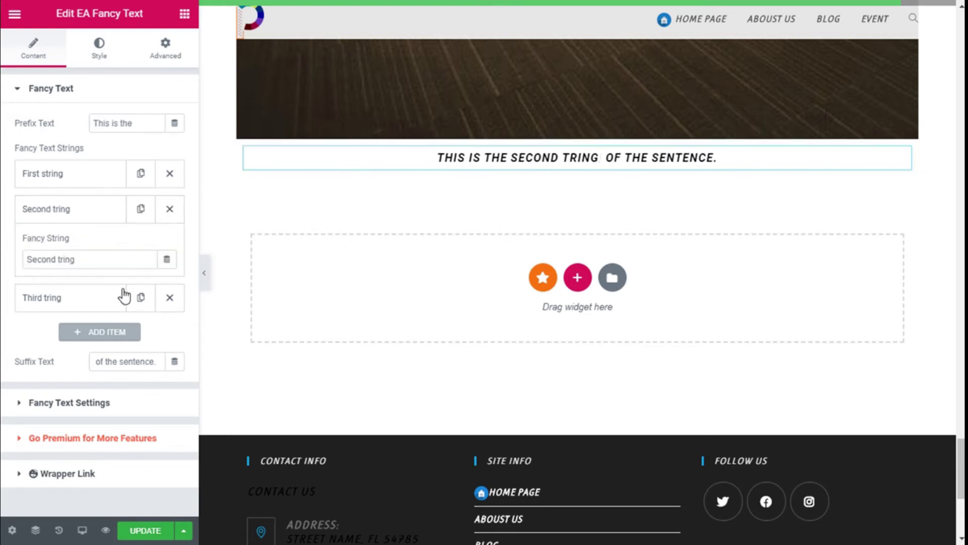
left_click(54, 298)
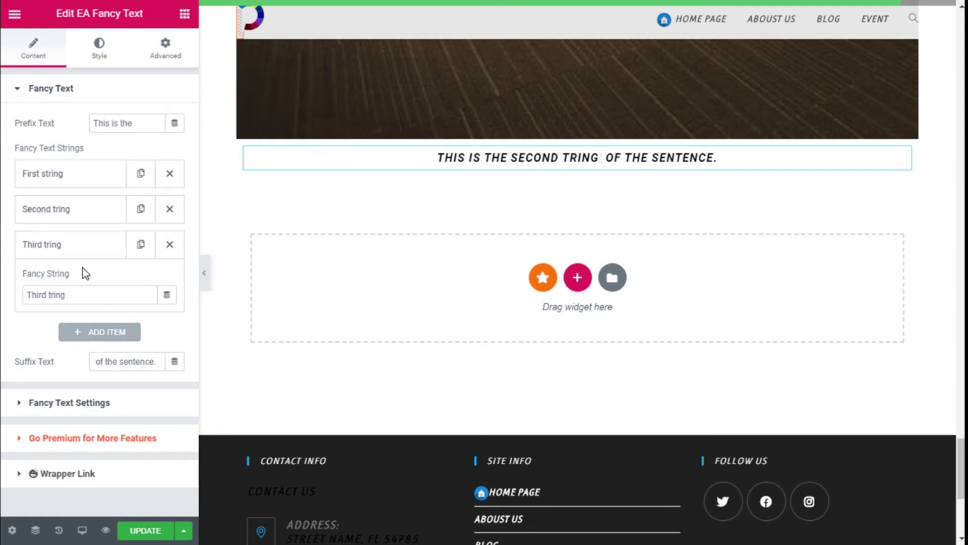
Duplicate the Third tring entry and retype the copy's text as 'fourth tring'.
left_click(69, 250)
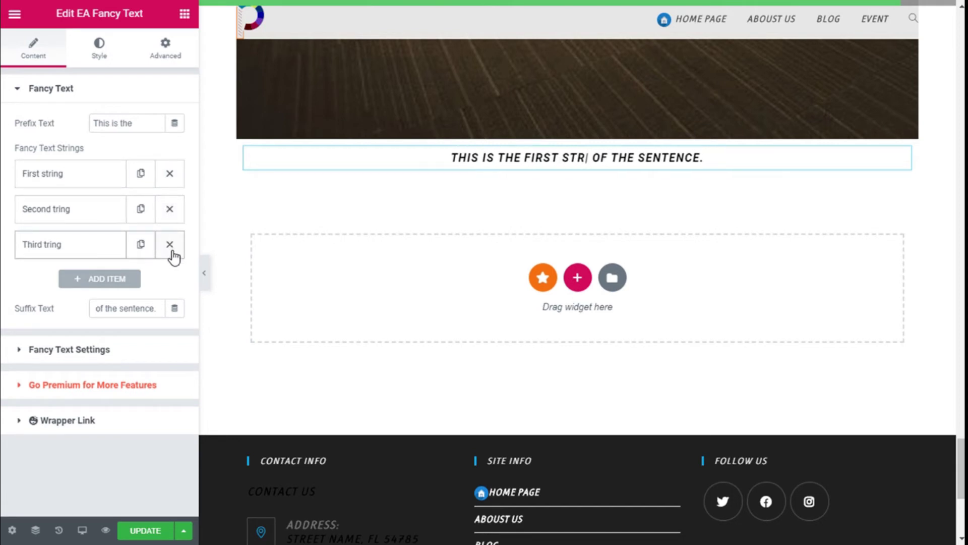
left_click(142, 248)
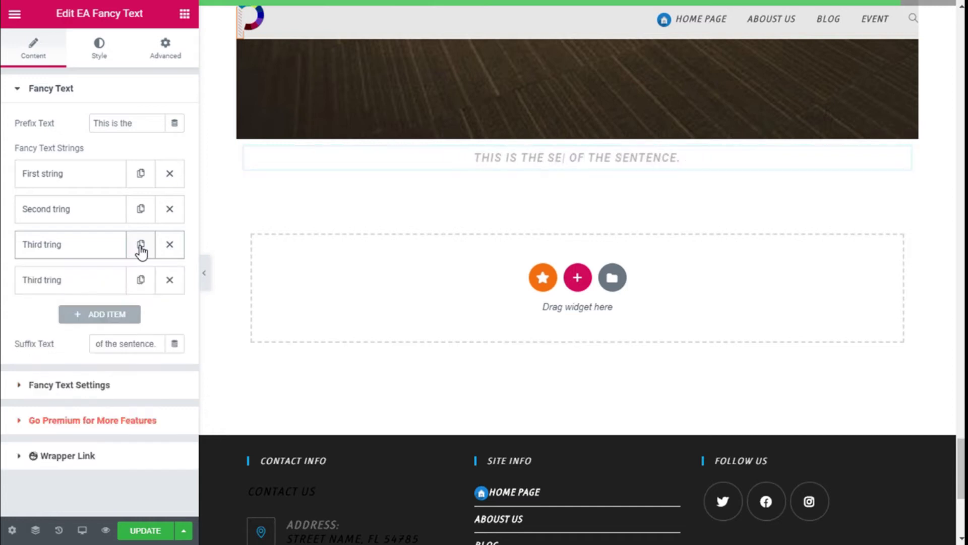
left_click(92, 288)
left_click_drag(73, 331, 15, 331)
left_click(44, 330)
type("four")
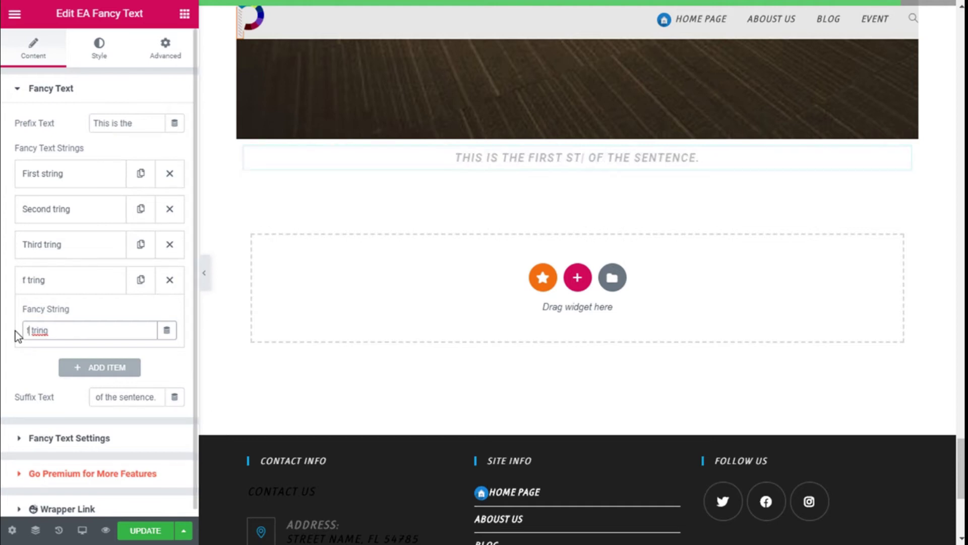
type("th")
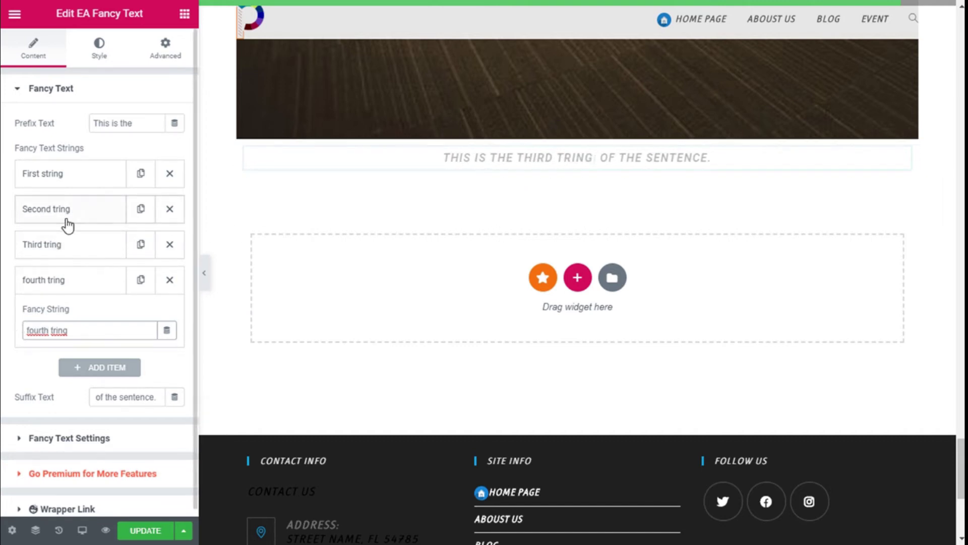
left_click(84, 282)
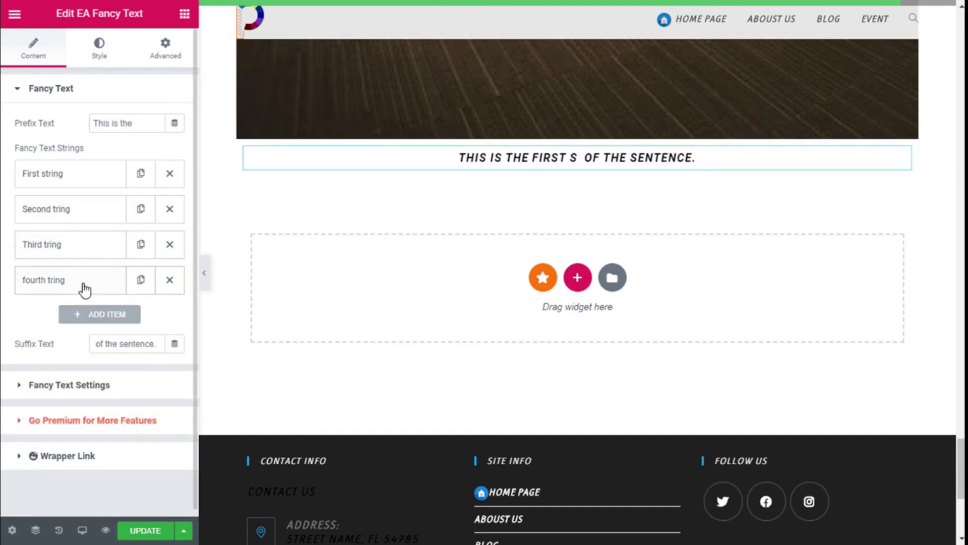
Capitalize the fourth string to 'Fourth tring' and collapse the Fancy Text content section.
left_click(84, 287)
left_click(28, 331)
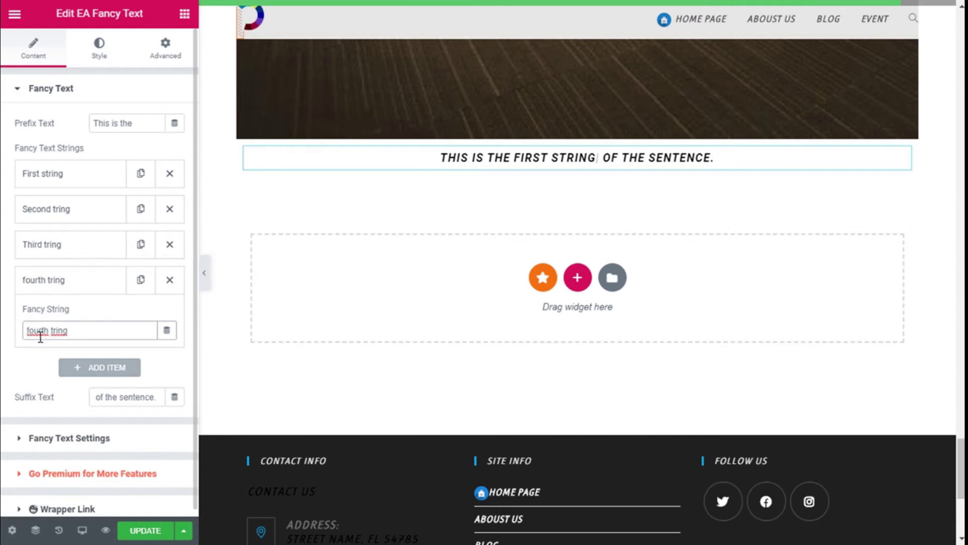
key("Delete")
type("F")
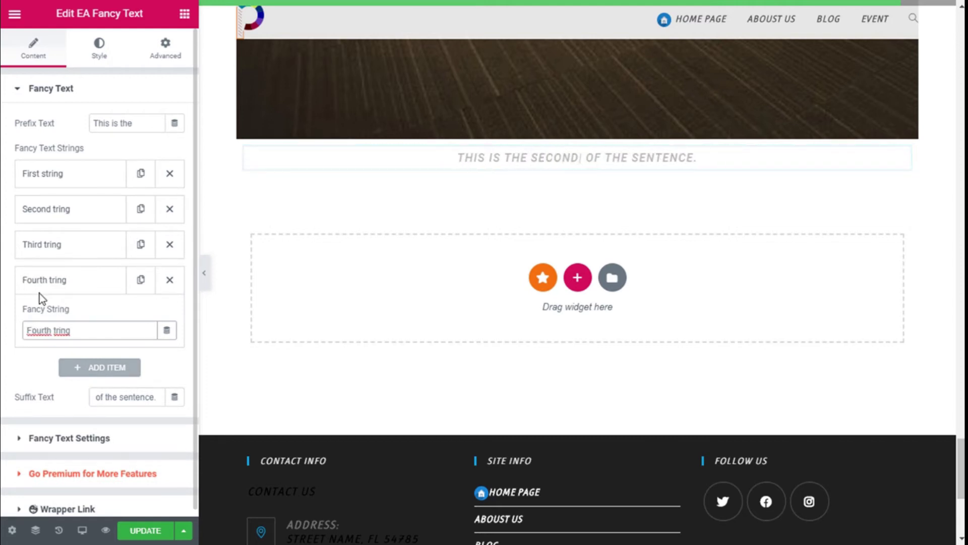
left_click(72, 283)
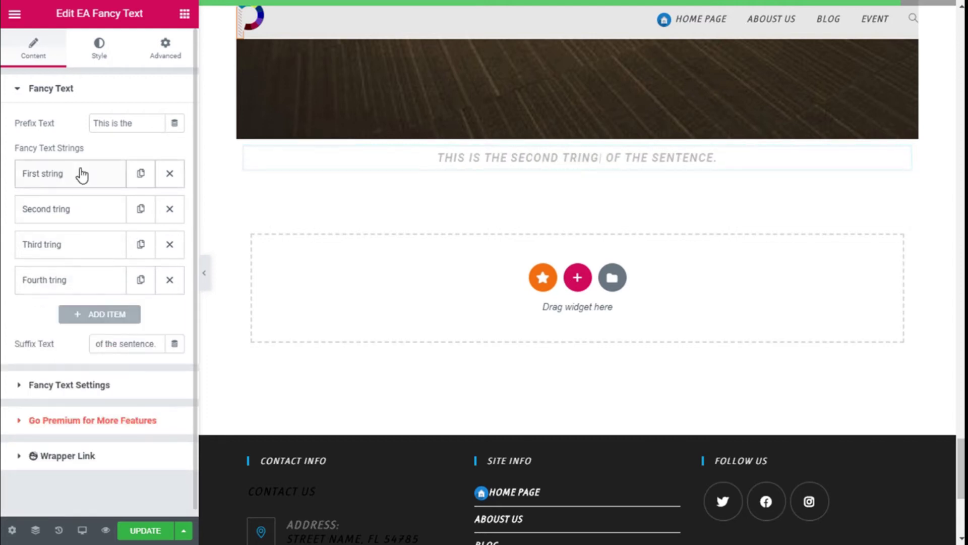
left_click(74, 96)
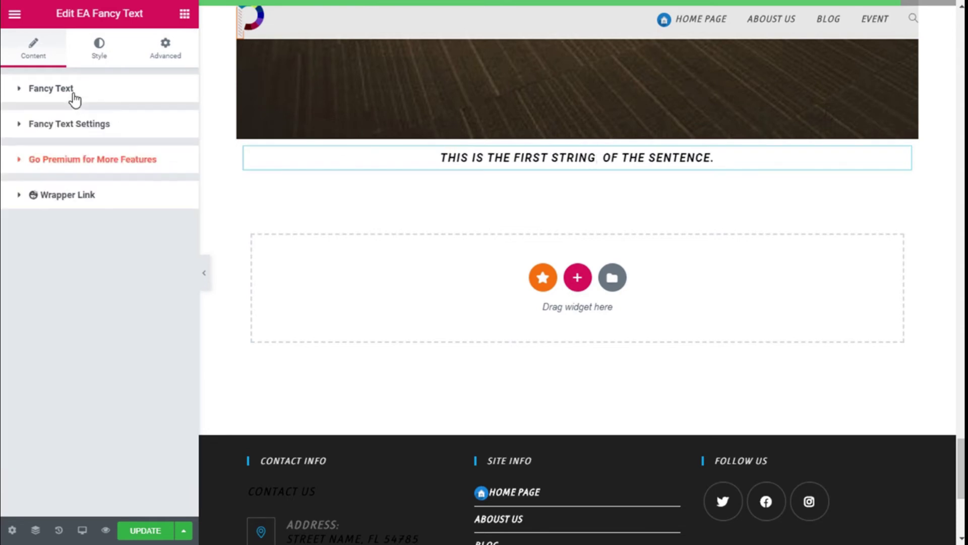
In Fancy Text Settings, keep Style 1, center the alignment and keep the Typing animation.
left_click(41, 130)
left_click(112, 159)
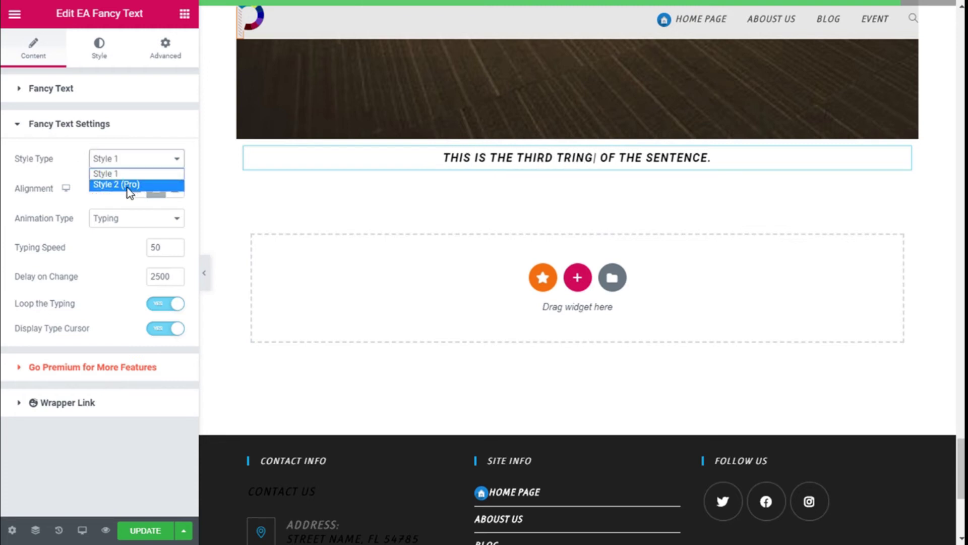
left_click(125, 173)
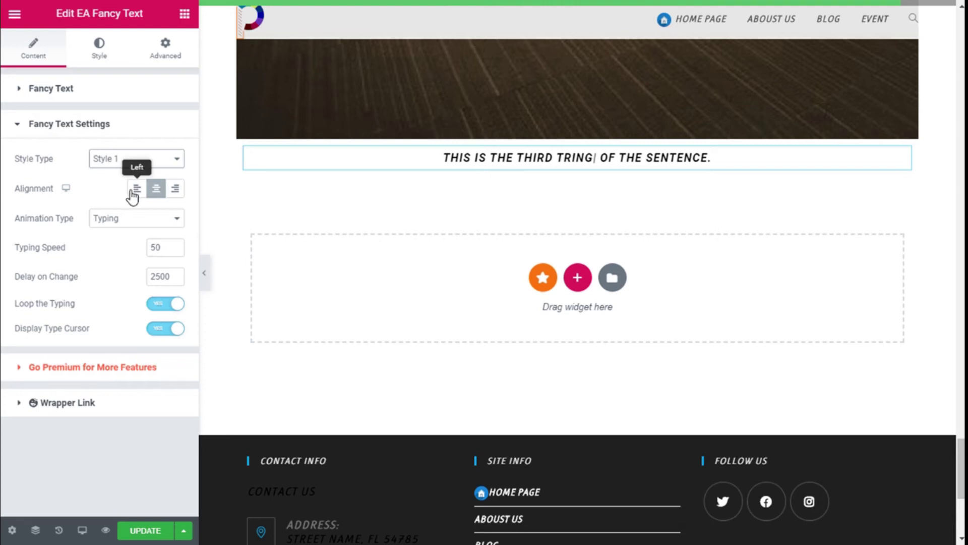
left_click(134, 190)
left_click(173, 194)
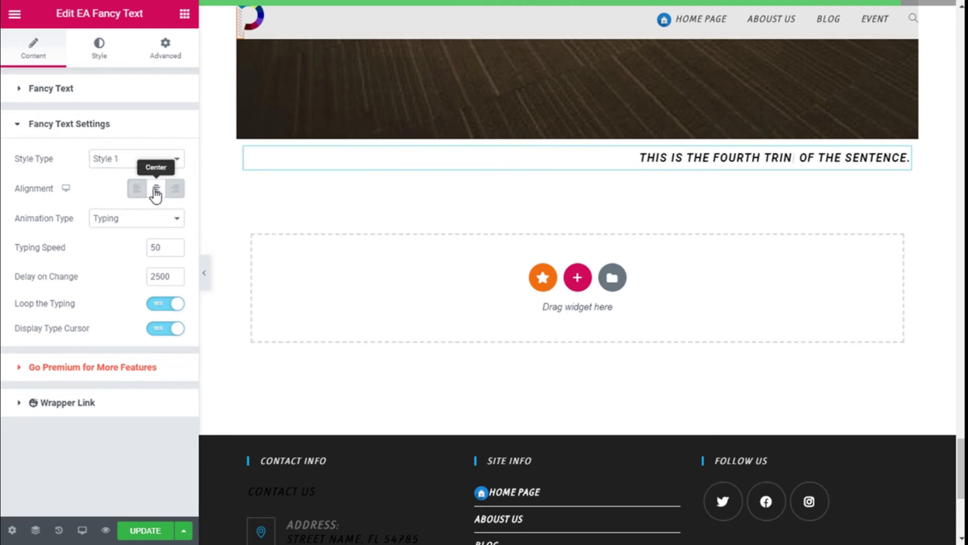
left_click(157, 194)
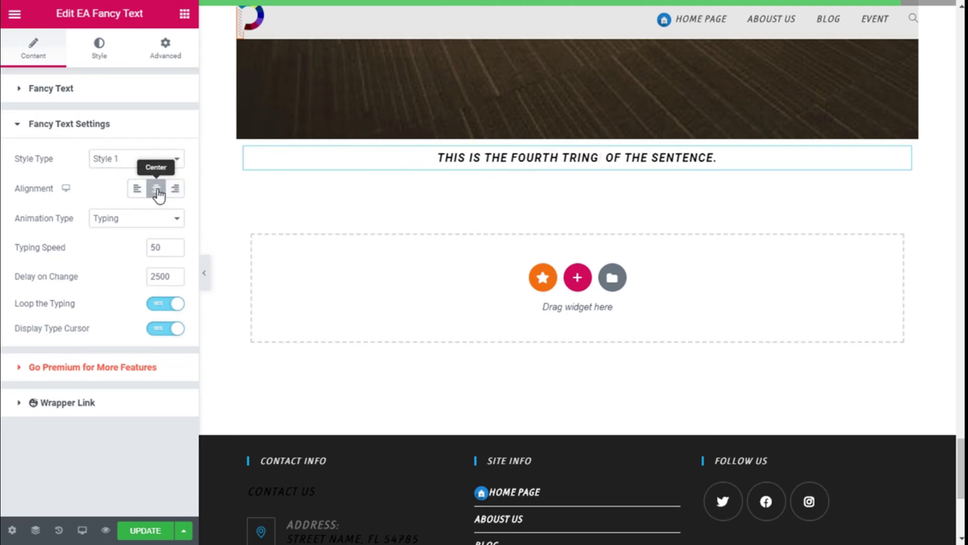
left_click(123, 222)
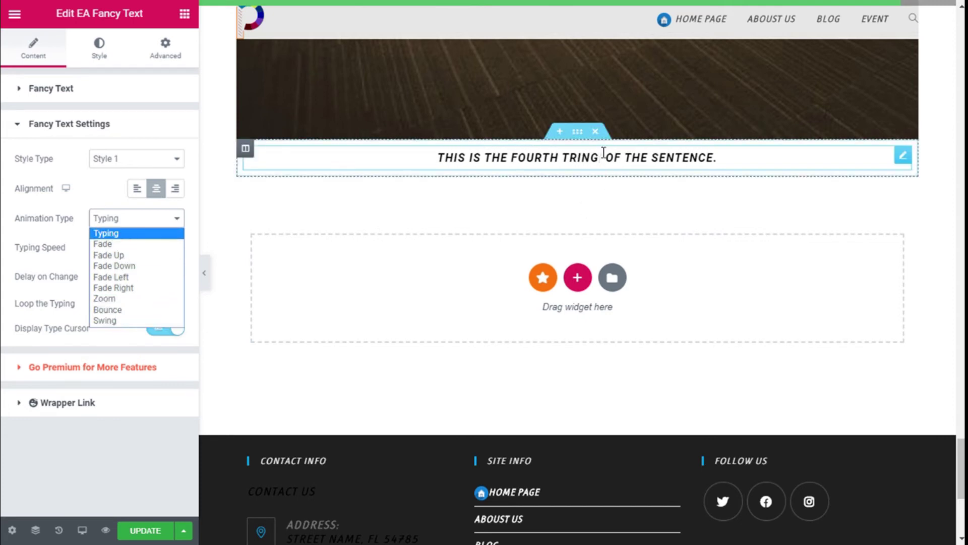
left_click(113, 233)
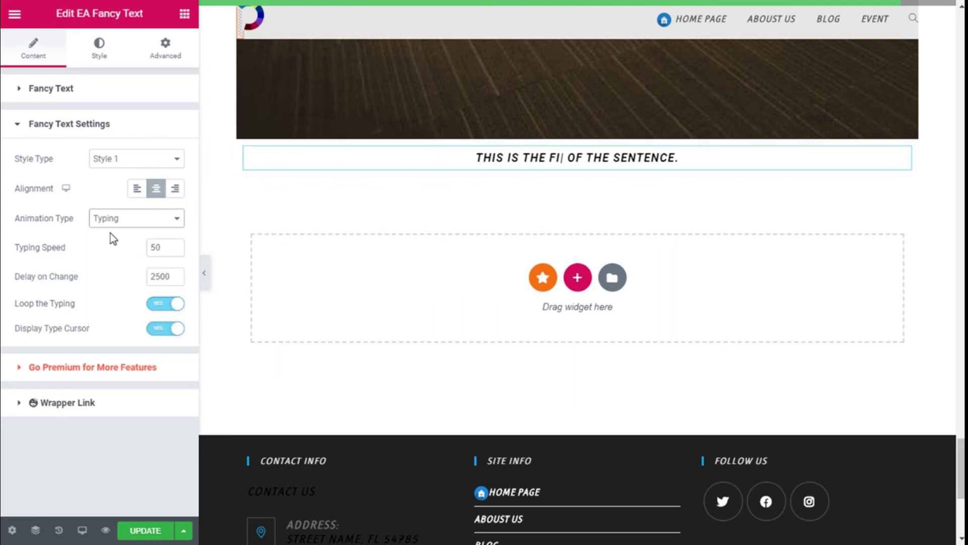
Change Typing Speed from 50 to 100 and Delay on Change from 2500 to 2000.
double_click(153, 247)
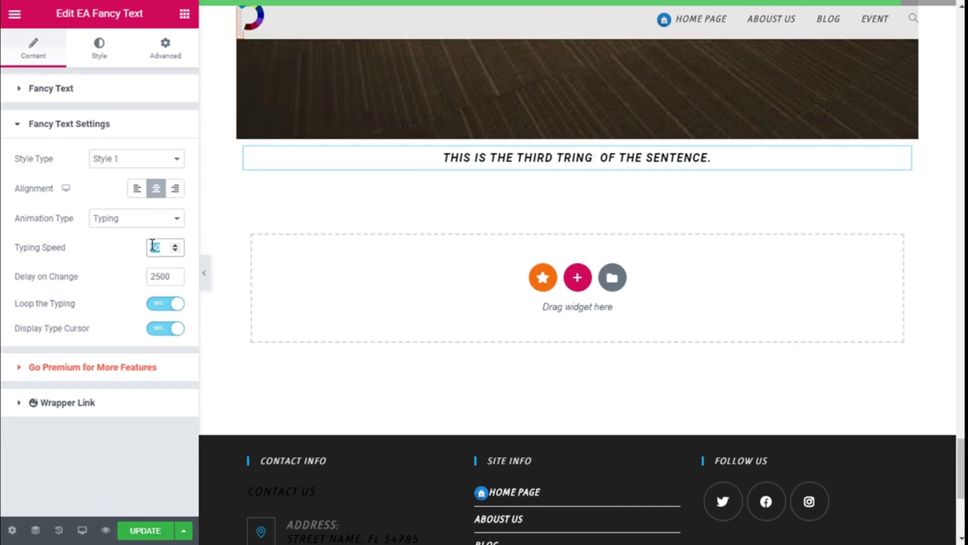
type("1")
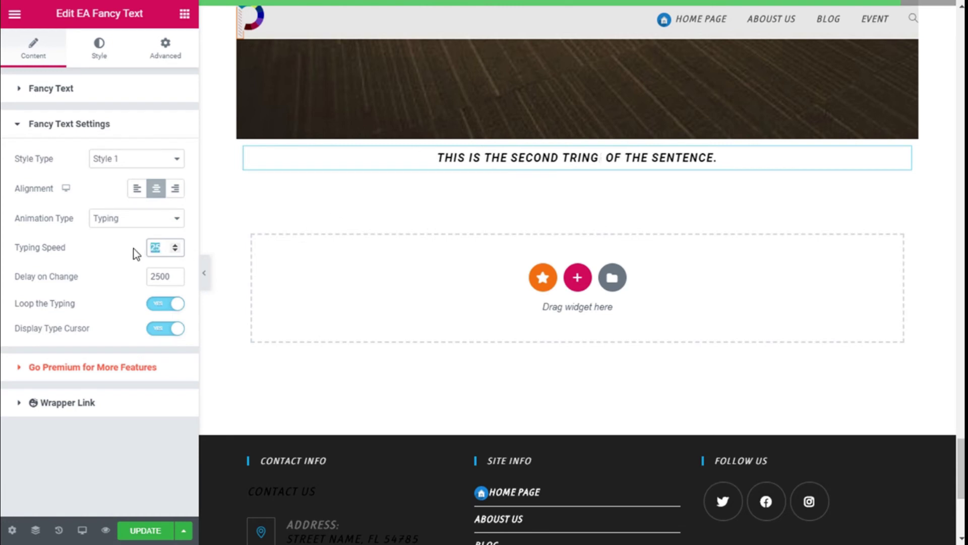
type("100")
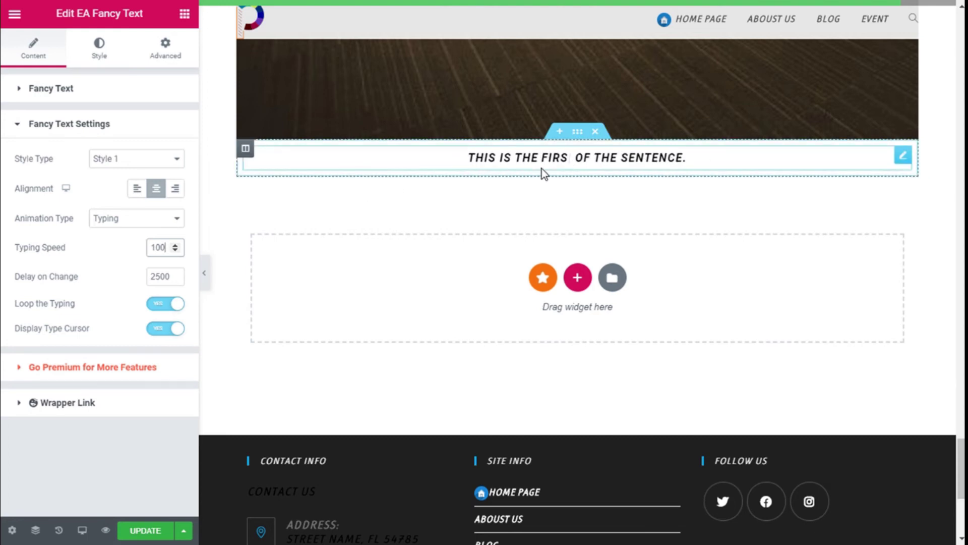
scroll(290, 212, "down", 2)
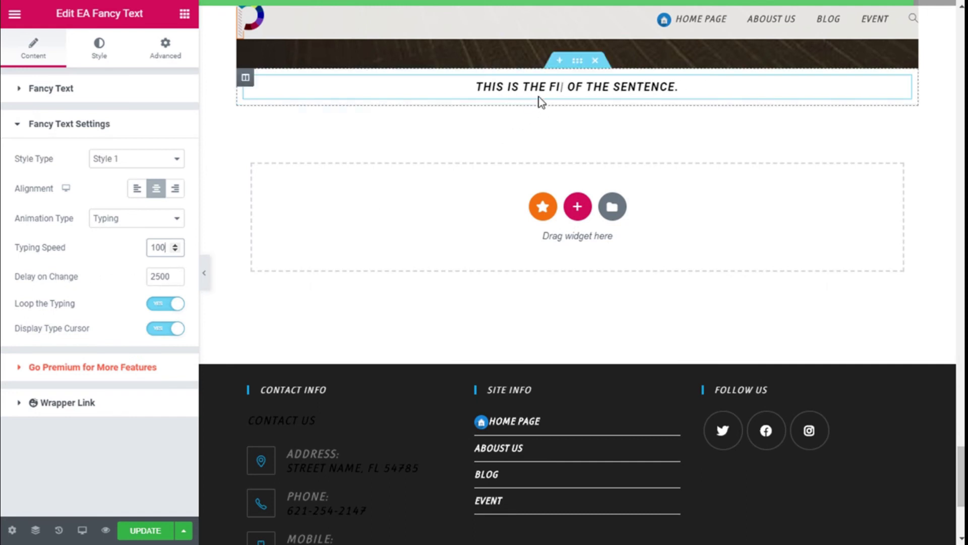
left_click(159, 276)
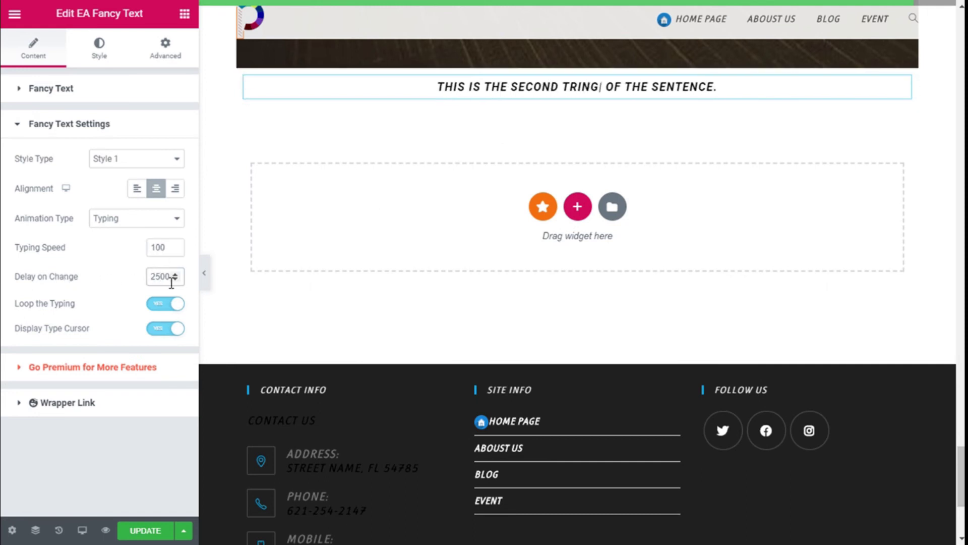
key("BackSpace")
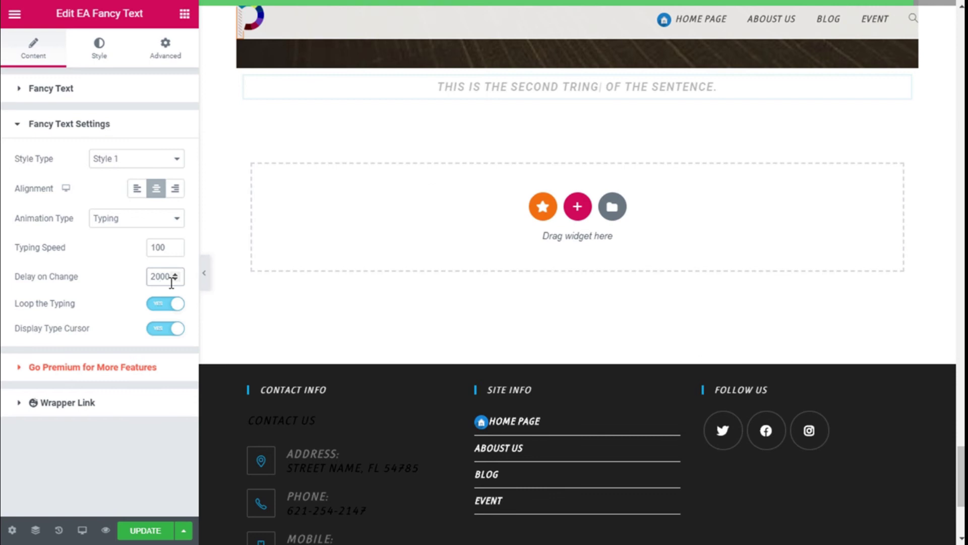
type("0")
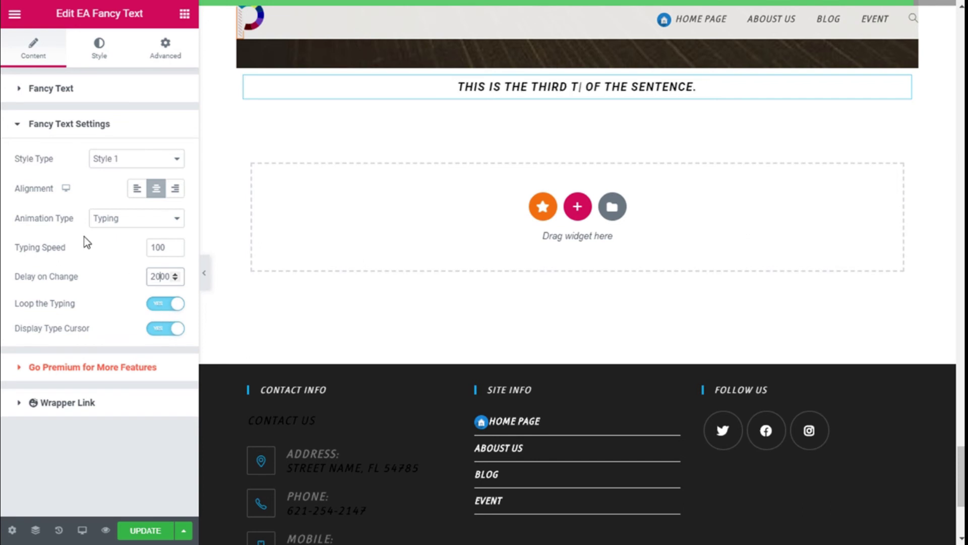
left_click(70, 127)
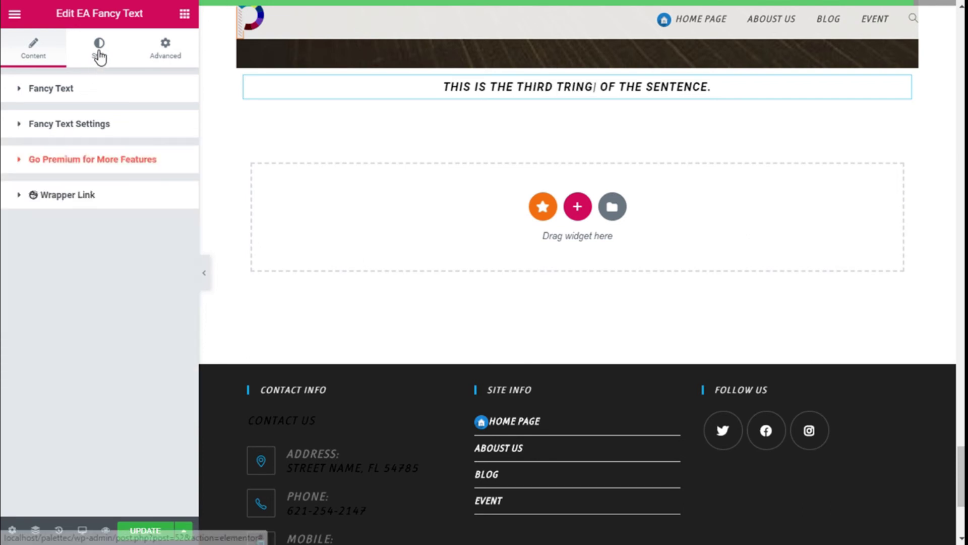
On the Style tab, make the prefix text light blue.
left_click(99, 57)
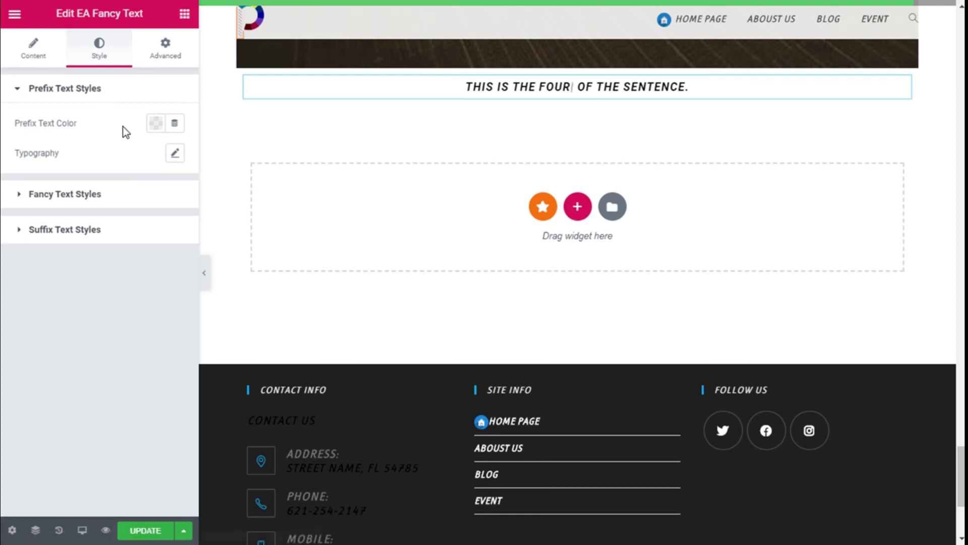
left_click(156, 124)
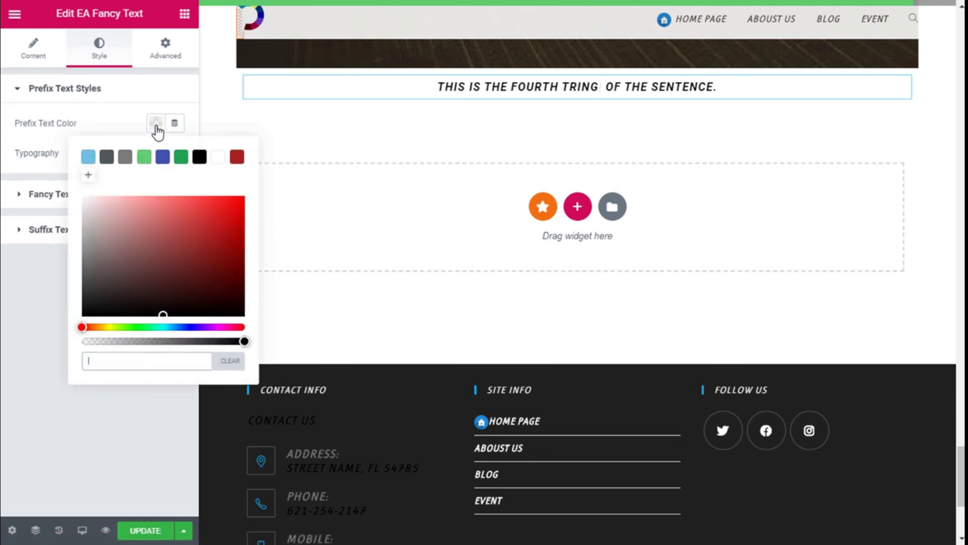
left_click(169, 160)
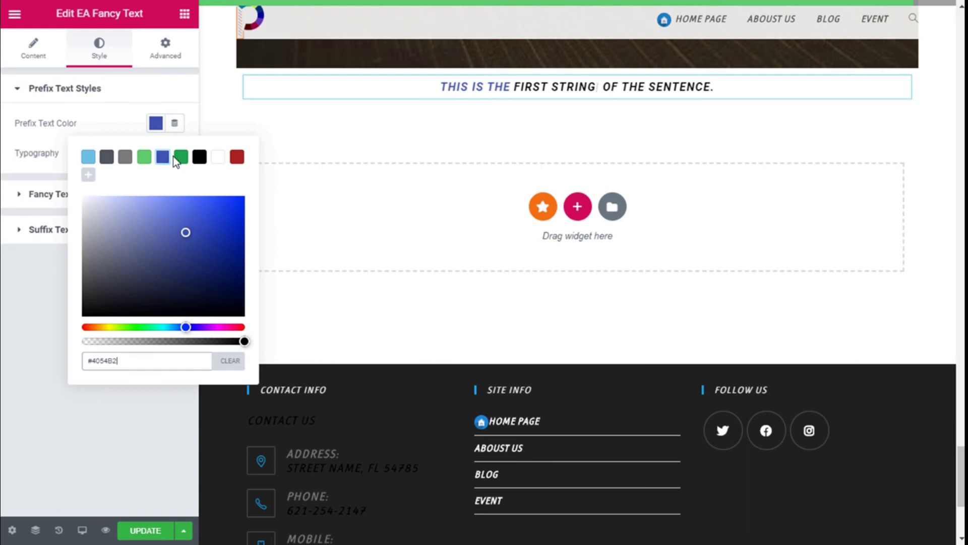
left_click(88, 157)
left_click(156, 123)
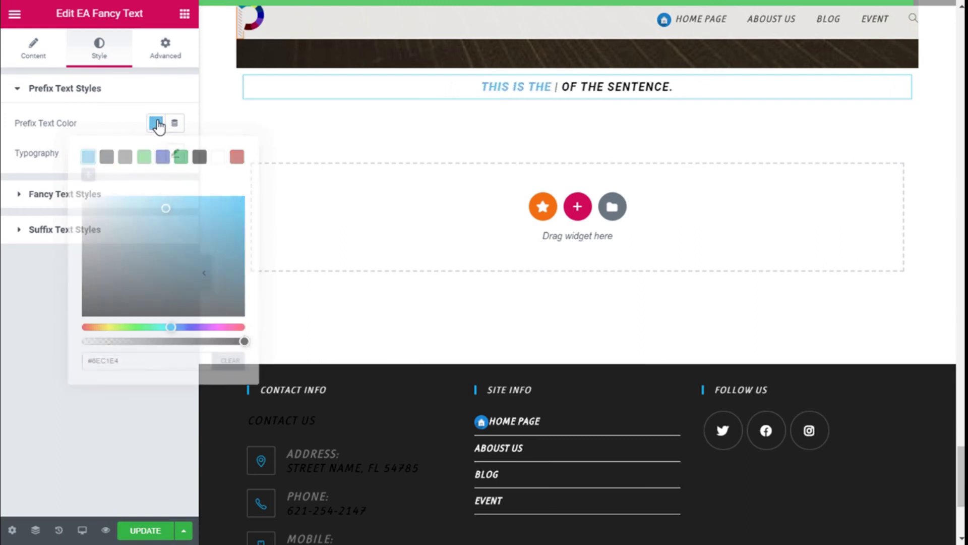
Review the prefix typography's weight, transform and style, leaving each on Default.
left_click(174, 153)
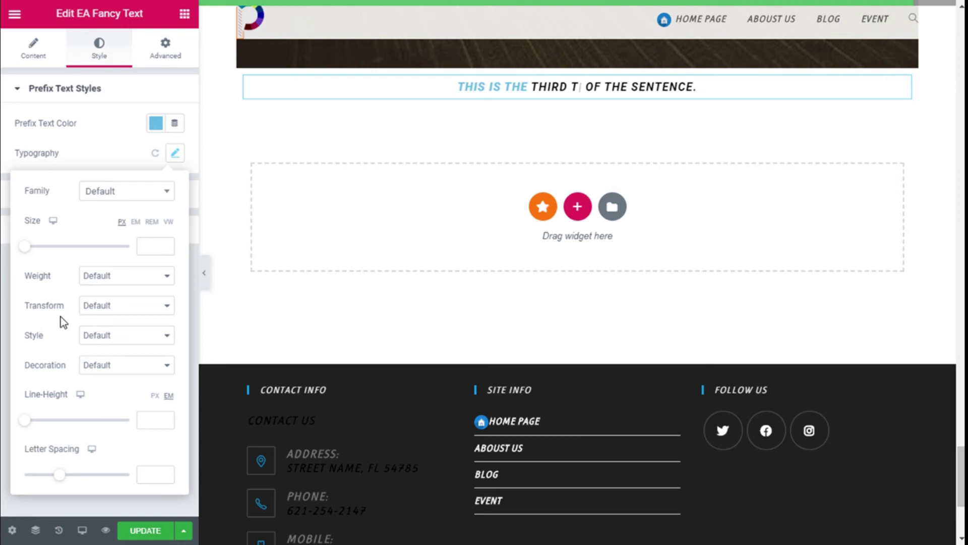
left_click(90, 275)
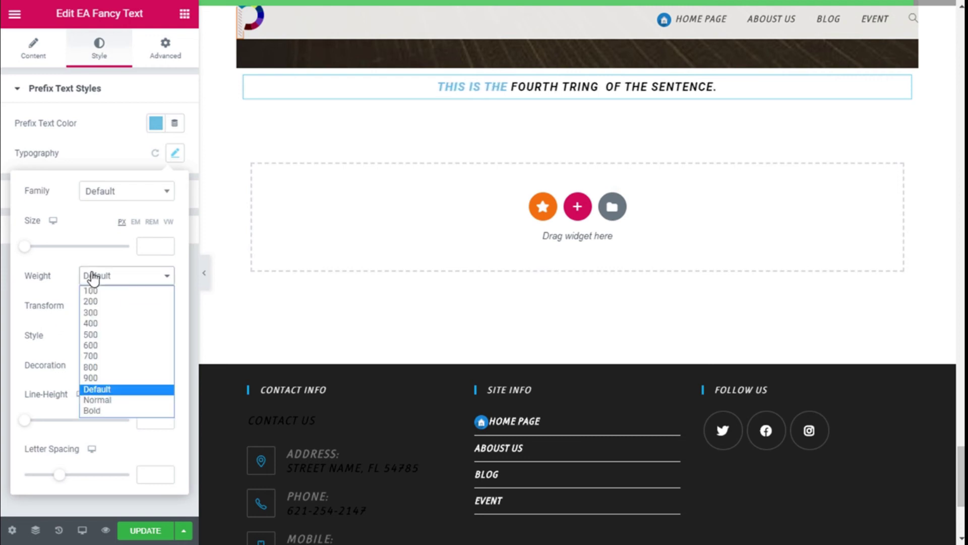
left_click(90, 276)
left_click(100, 310)
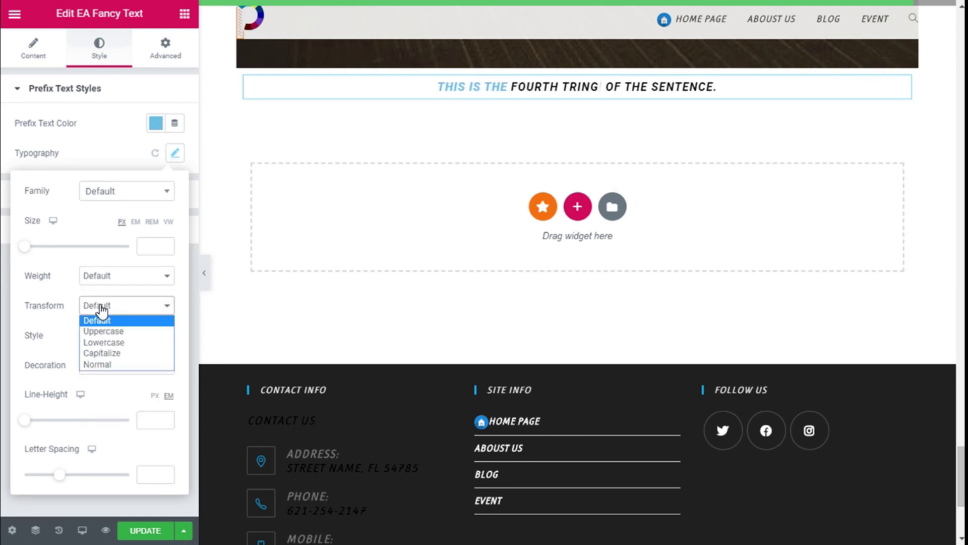
left_click(98, 314)
left_click(98, 336)
left_click(99, 345)
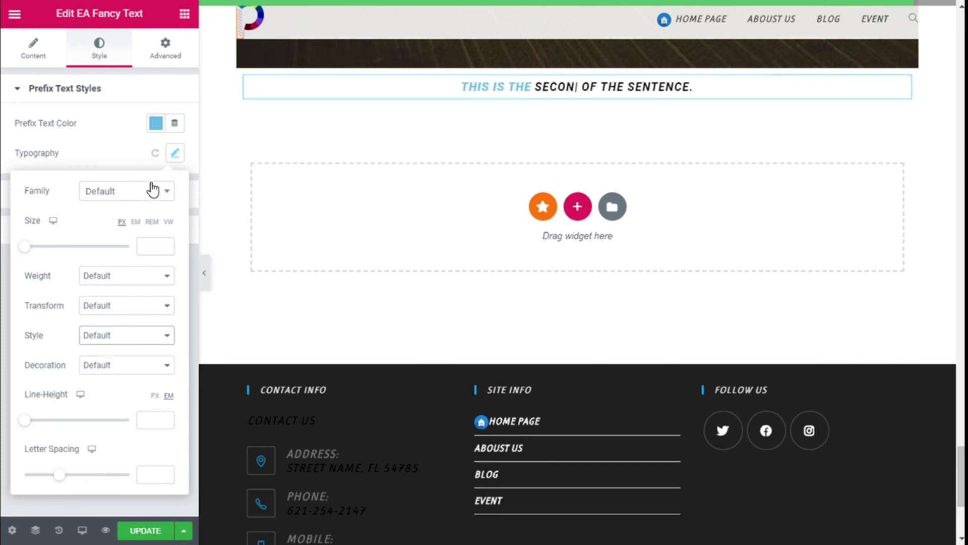
left_click(174, 155)
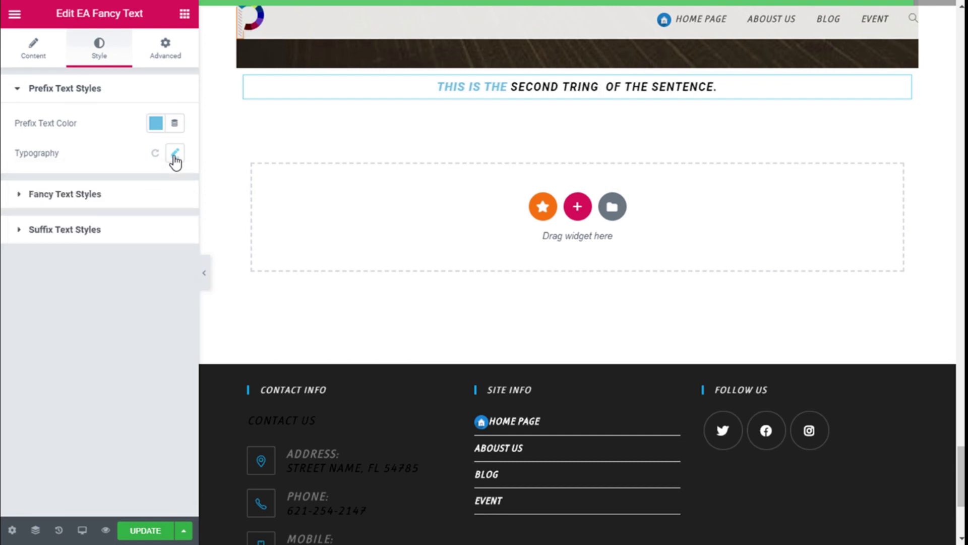
Expand Fancy Text Styles and set the fancy text colour to green.
left_click(98, 90)
left_click(80, 125)
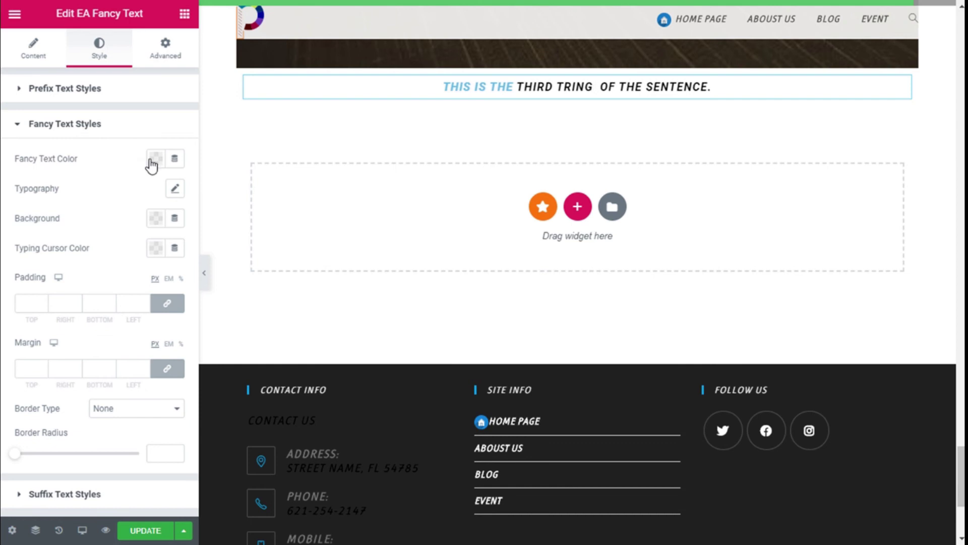
left_click(154, 159)
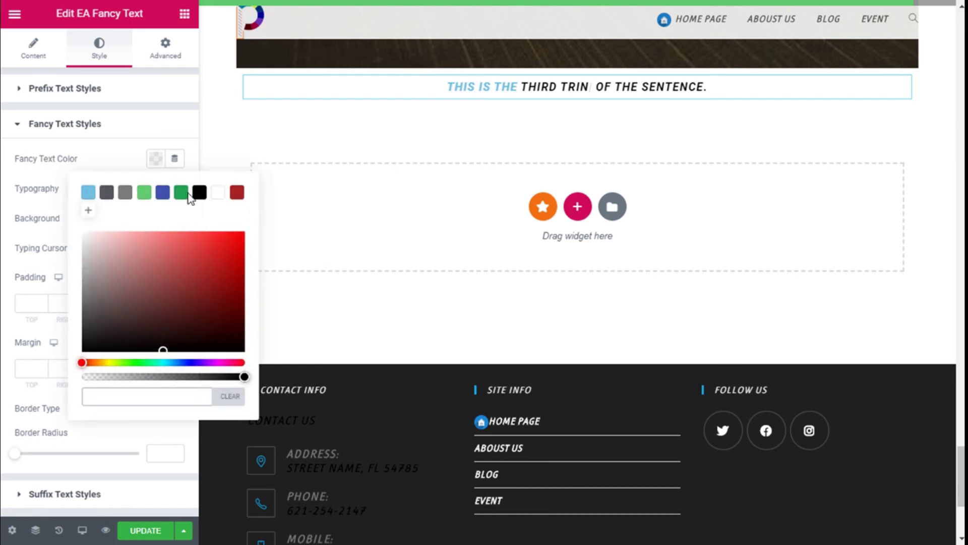
left_click(144, 201)
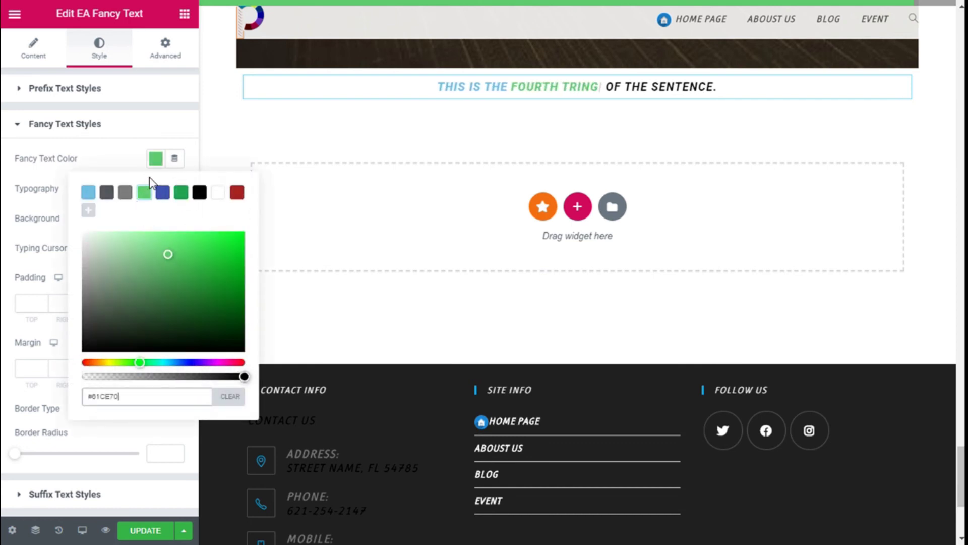
left_click(154, 169)
left_click(175, 190)
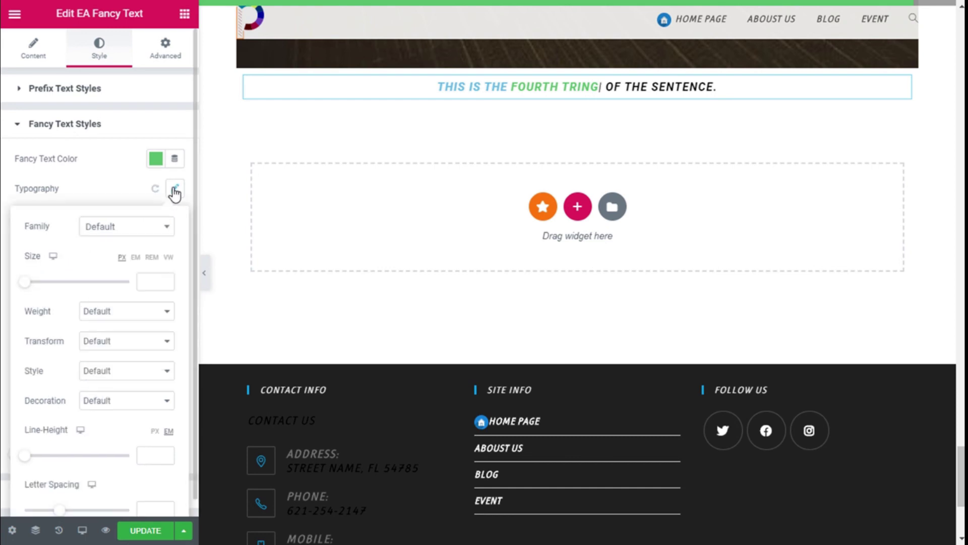
left_click(174, 191)
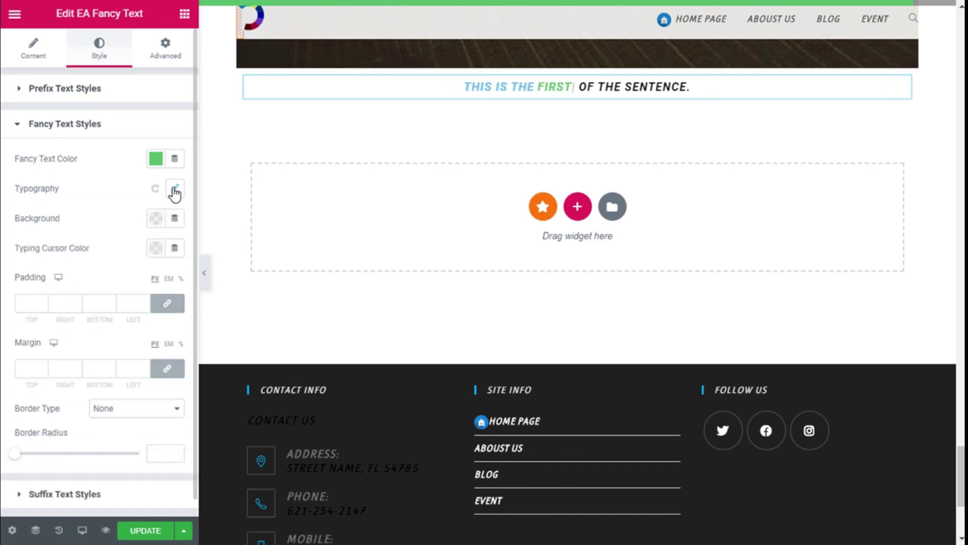
Clear the fancy text background and make the typing cursor green #61CE70.
left_click(155, 220)
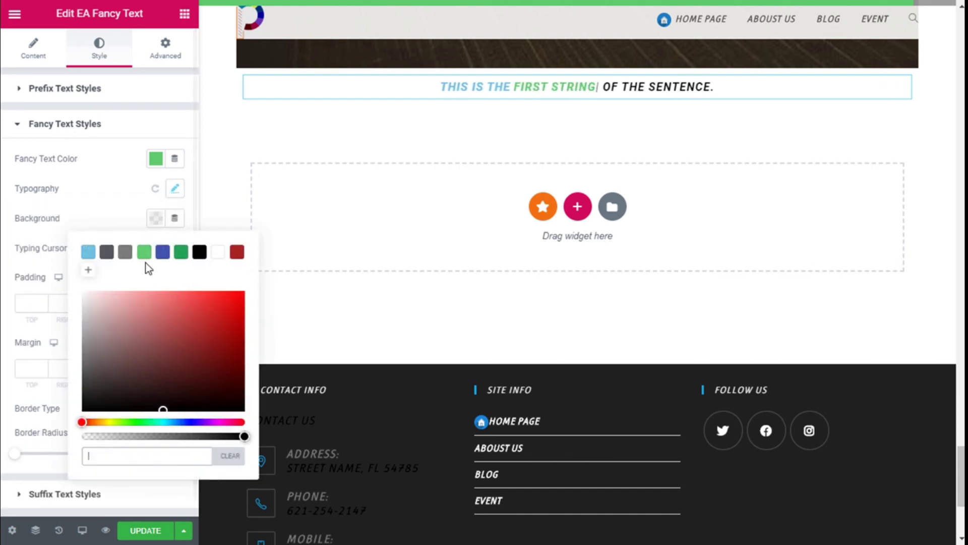
left_click(201, 254)
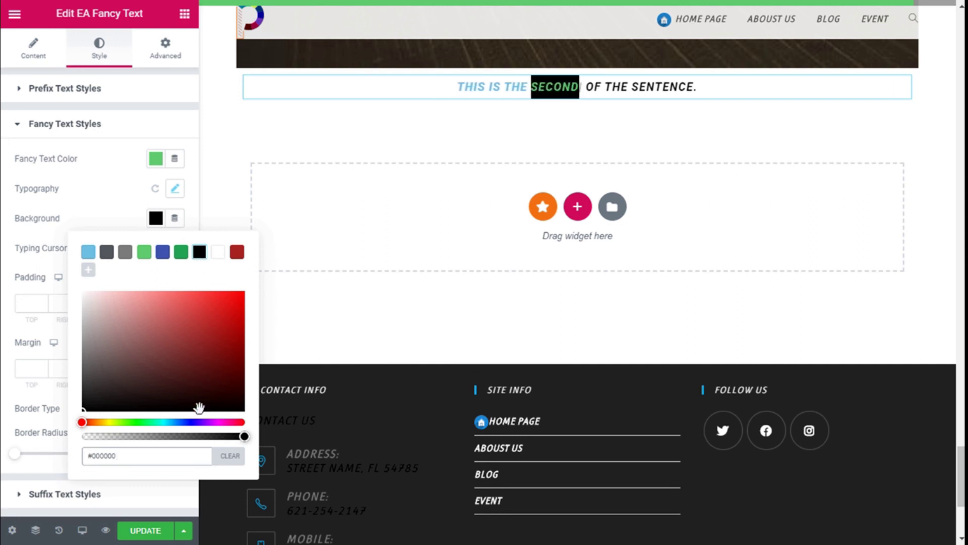
left_click(235, 459)
left_click(153, 221)
left_click(155, 248)
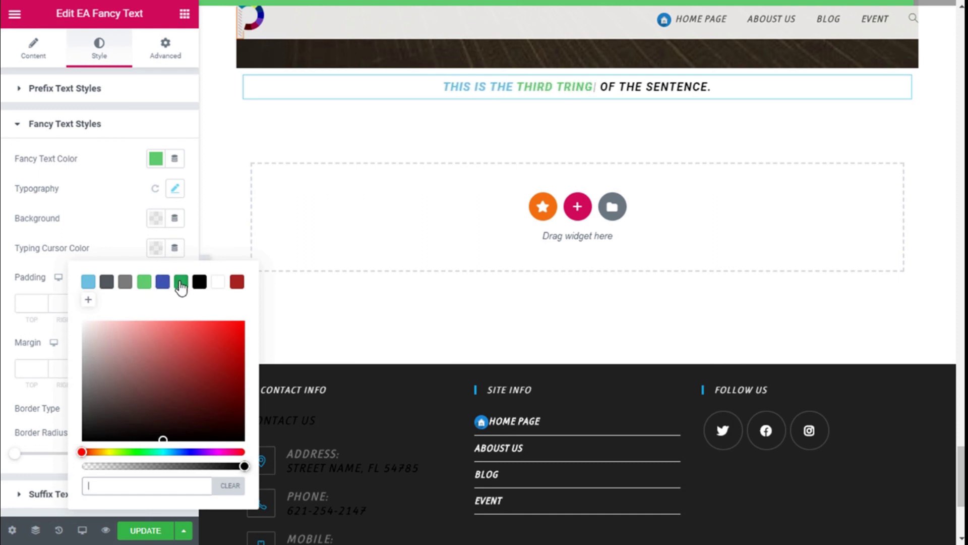
left_click(146, 282)
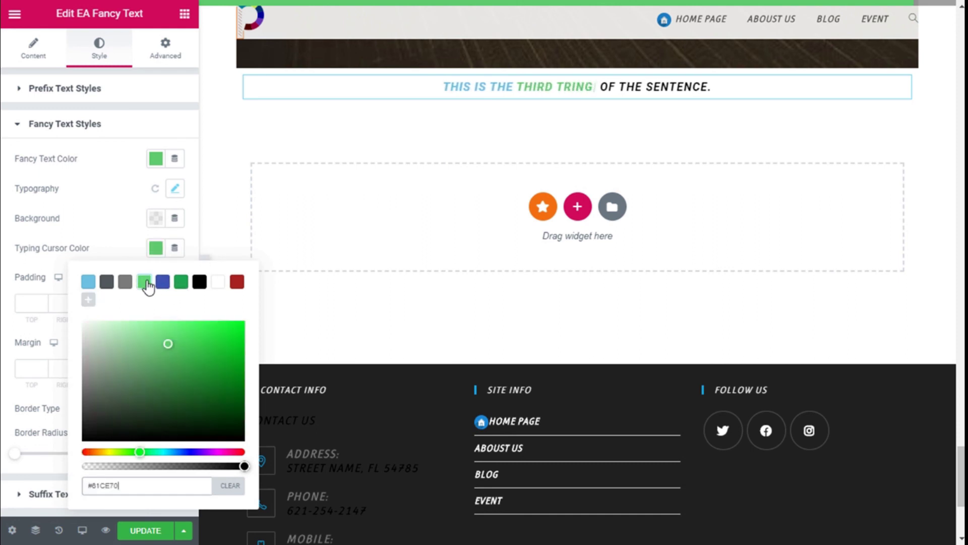
left_click(149, 251)
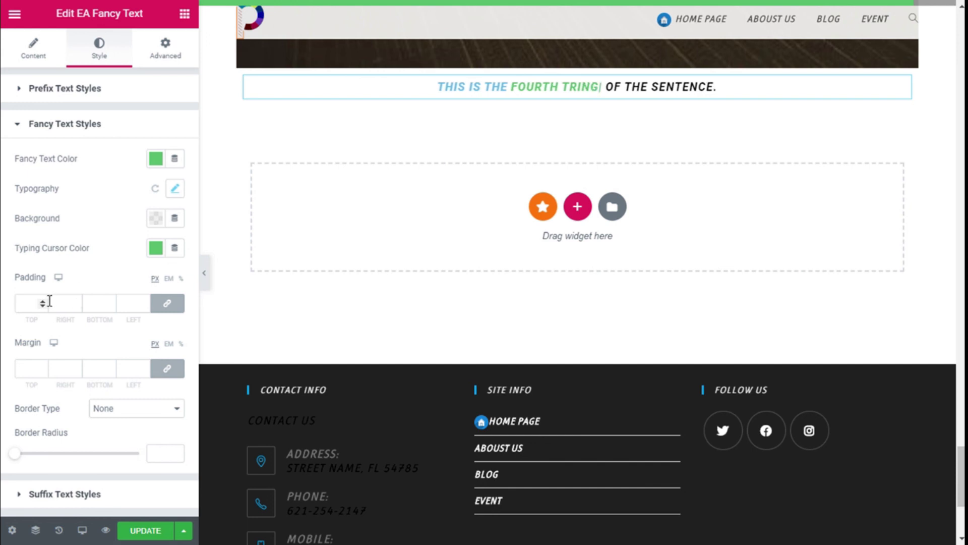
Try a solid 1-width border, then set the border type back to None.
left_click(109, 409)
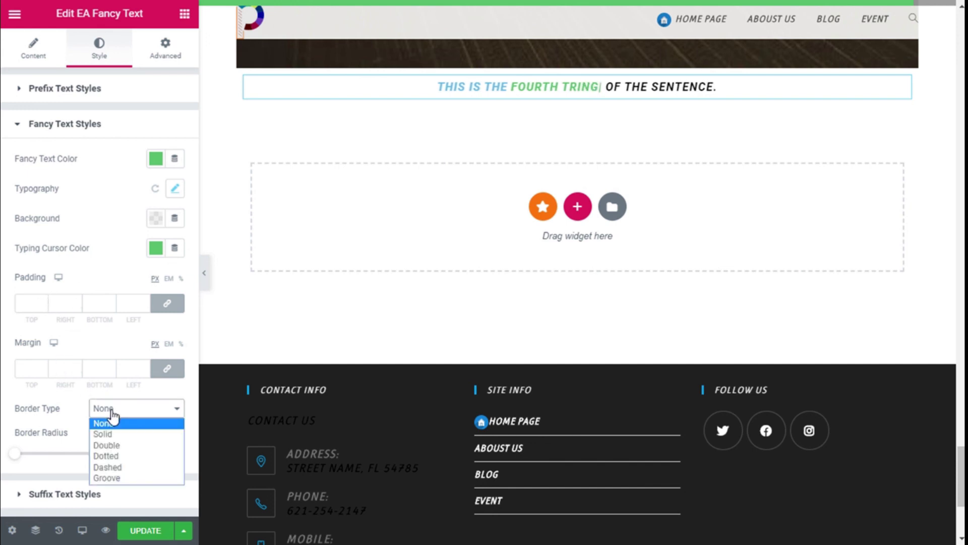
left_click(122, 438)
left_click(34, 471)
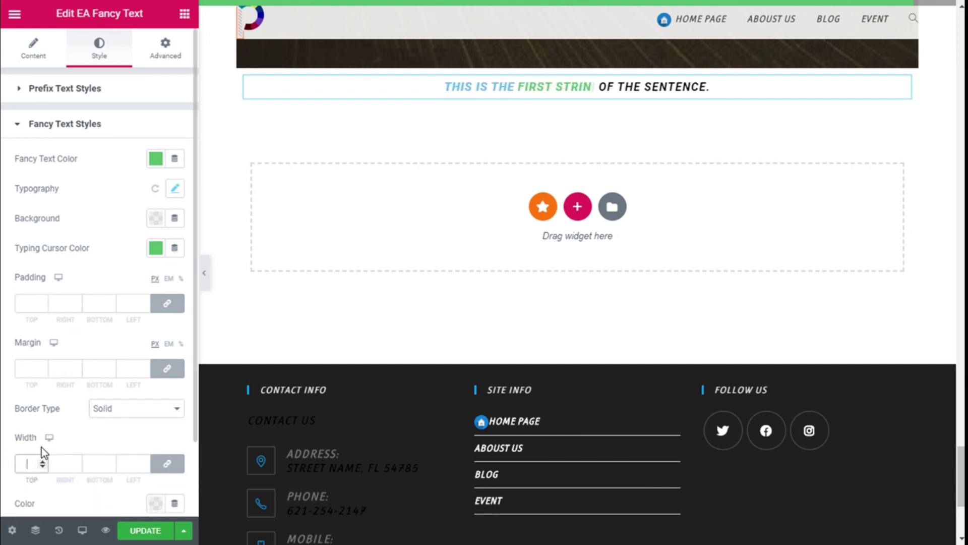
type("1")
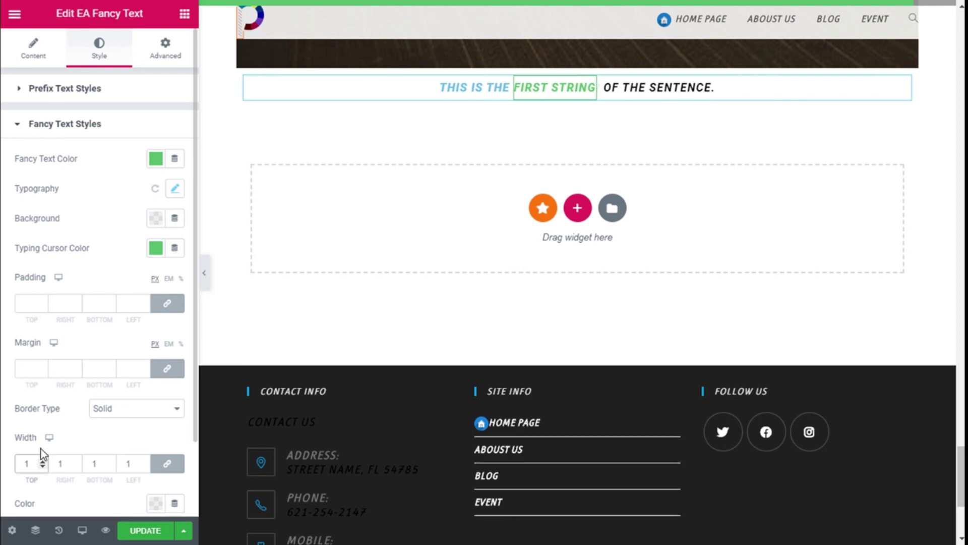
key("BackSpace")
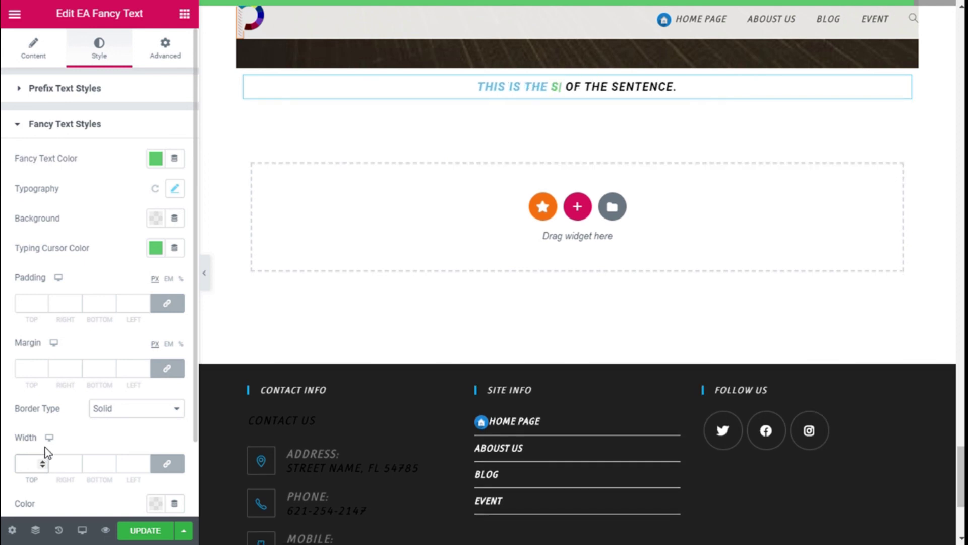
left_click(106, 415)
left_click(97, 421)
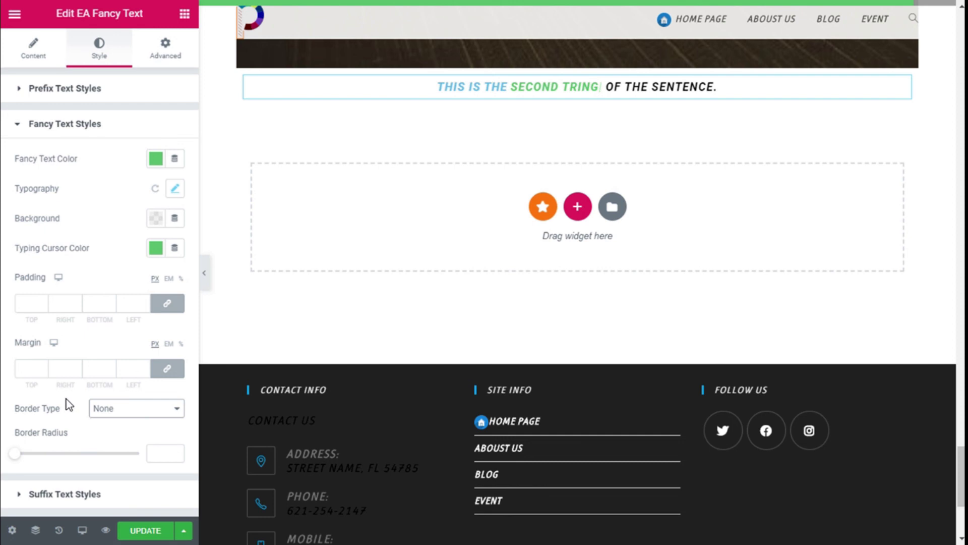
Set the suffix text colour to the gray preset #7A7A7A.
left_click(74, 126)
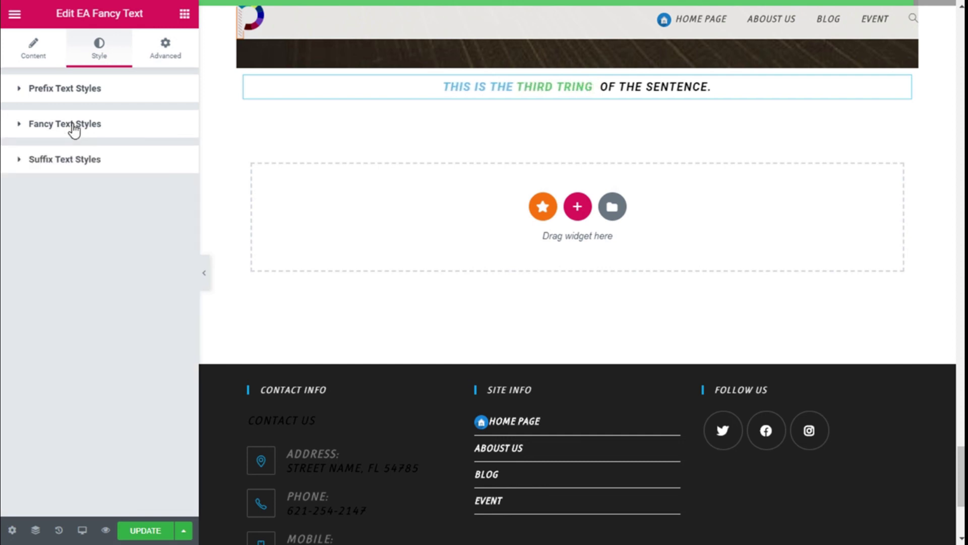
left_click(67, 160)
left_click(155, 194)
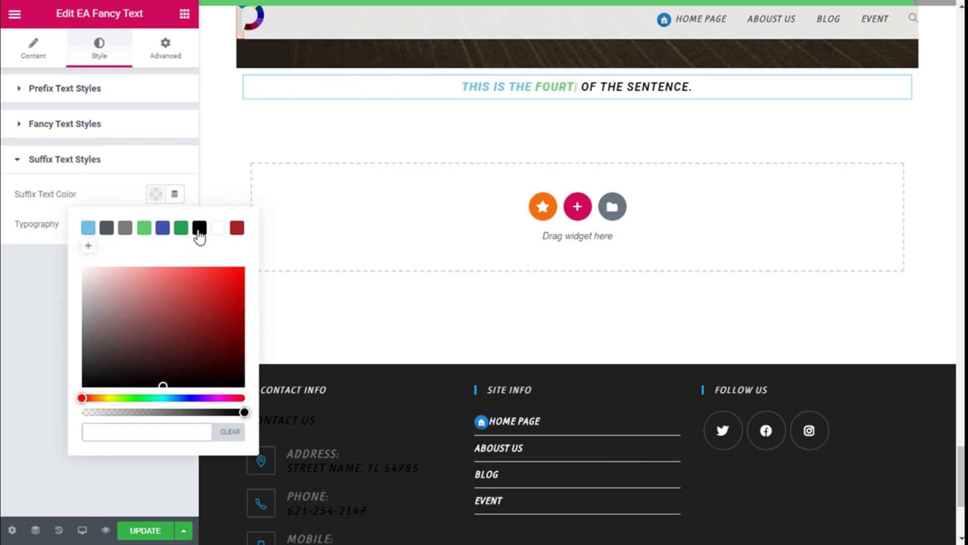
left_click(124, 231)
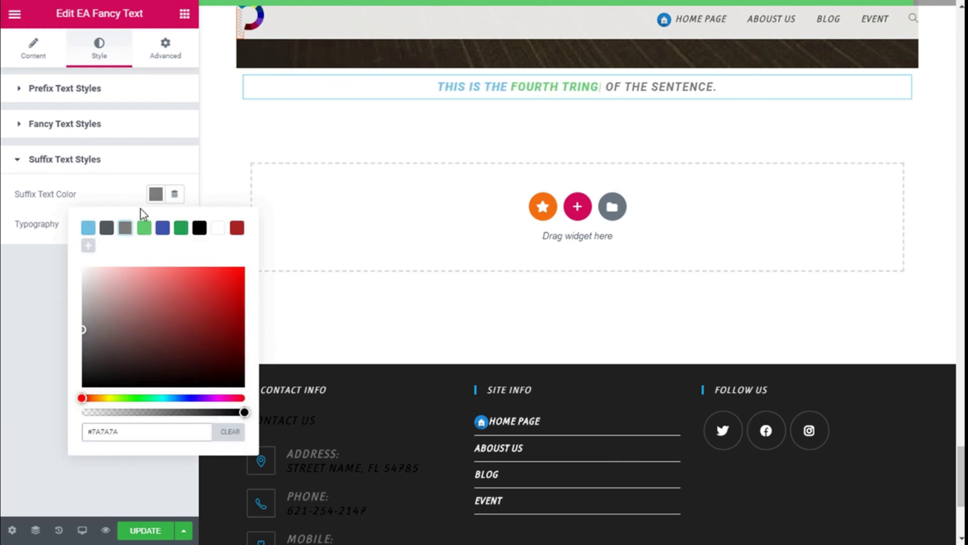
left_click(156, 198)
Review the suffix typography options, then save the page with Update.
left_click(175, 223)
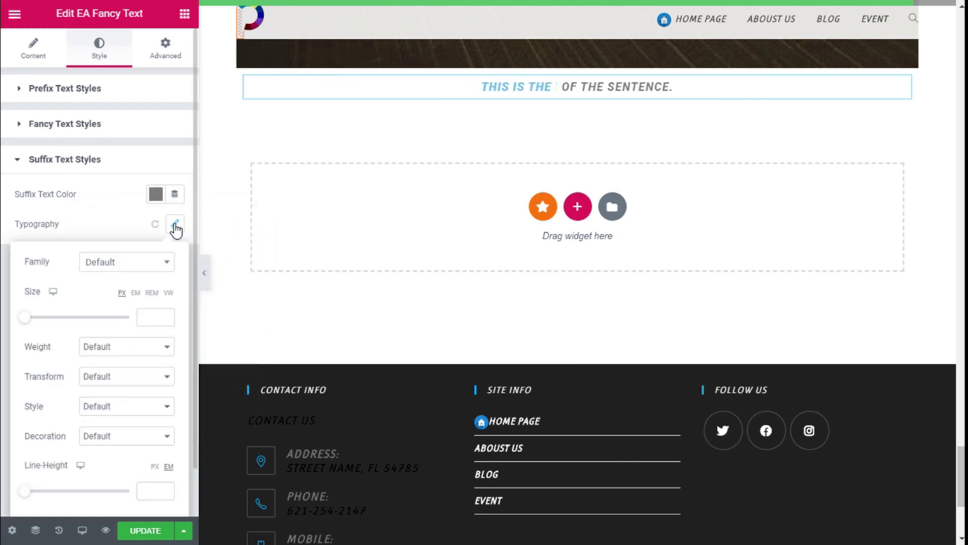
left_click(175, 223)
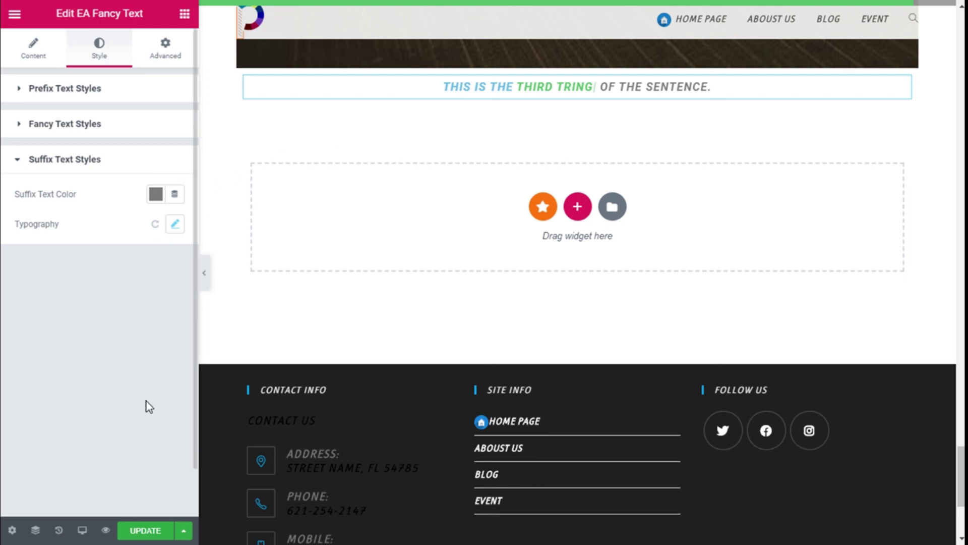
left_click(141, 533)
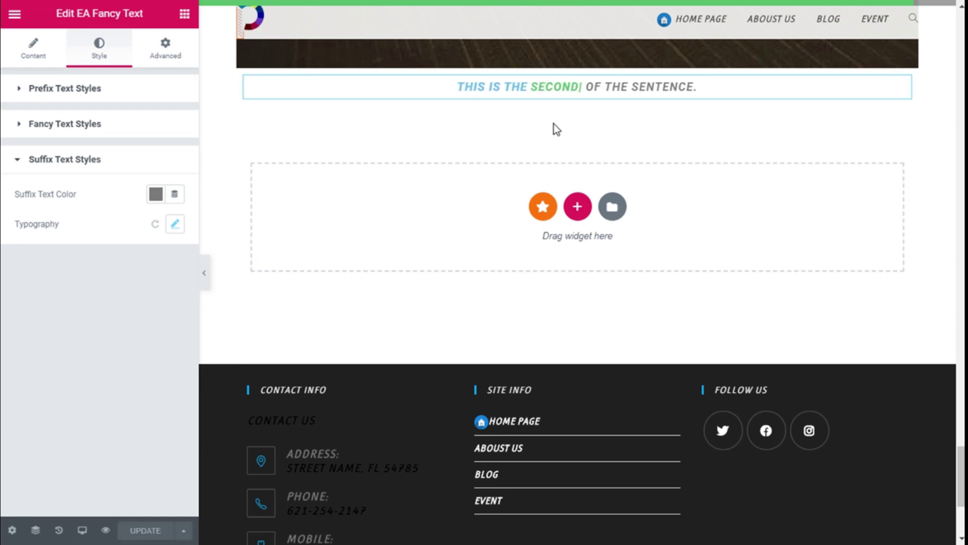